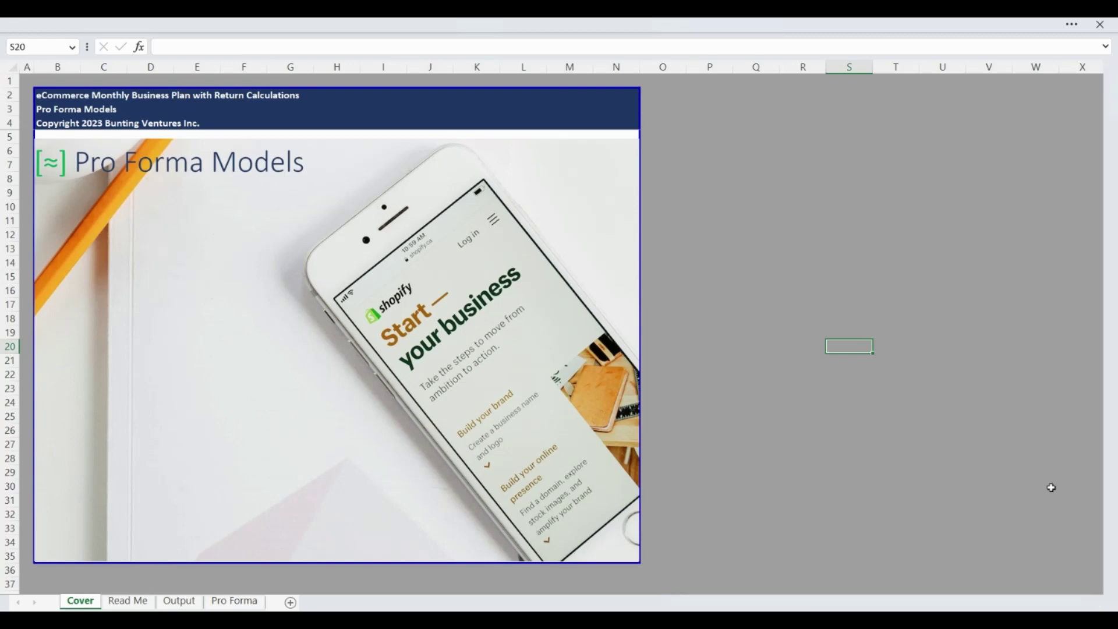
Step: Open the Read Me sheet and read its Purpose and Common Use Cases sections
key(ctrl+Page_Down)
key(Down)
key(Down)
key(Down)
key(Down)
key(Down)
key(Down)
key(Down)
key(Down)
key(Down)
key(Down)
key(Down)
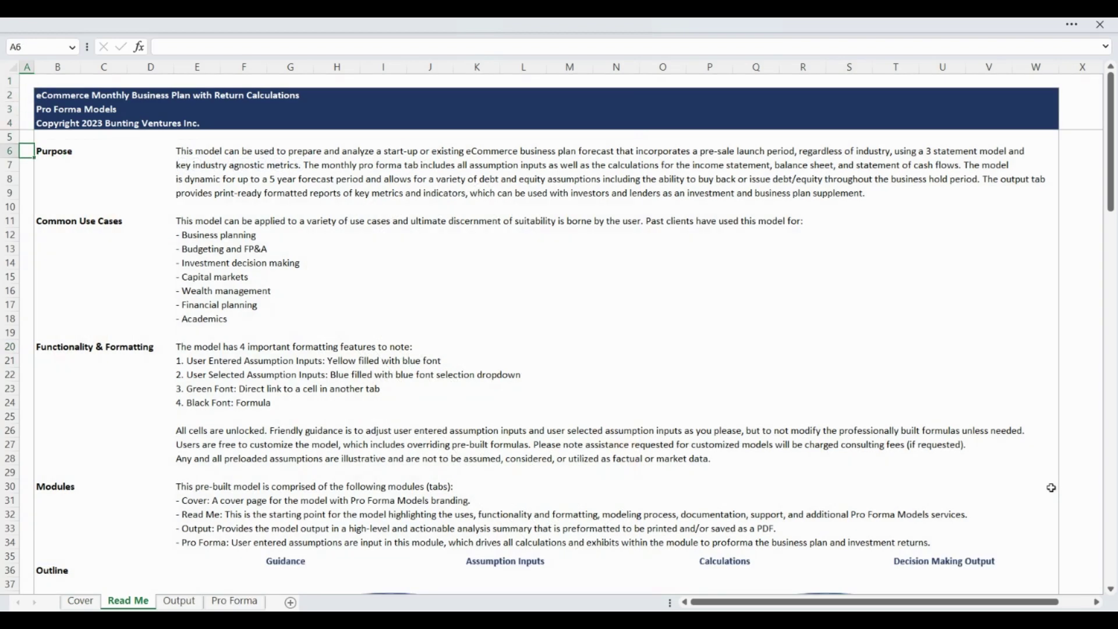
key(Down)
key(Down)
key(Down)
key(Down)
key(Down)
key(Down)
key(Down)
key(Down)
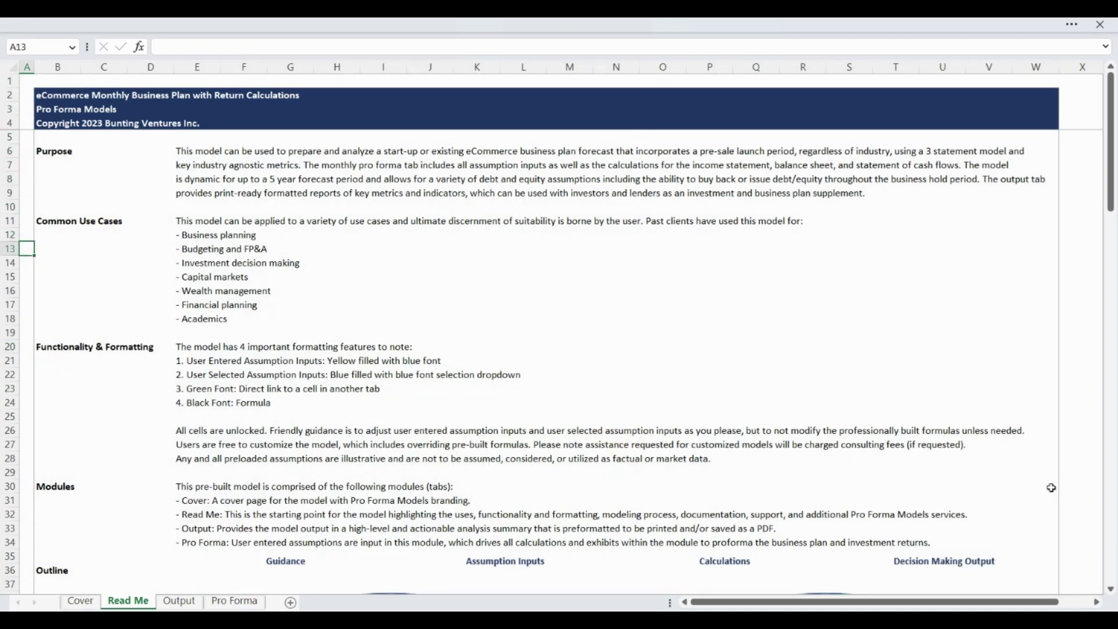
Step: Read the Functionality & Formatting section of the Read Me sheet, including the font and fill colour conventions
key(Down)
key(Down)
key(Down)
key(Down)
key(Down)
key(Down)
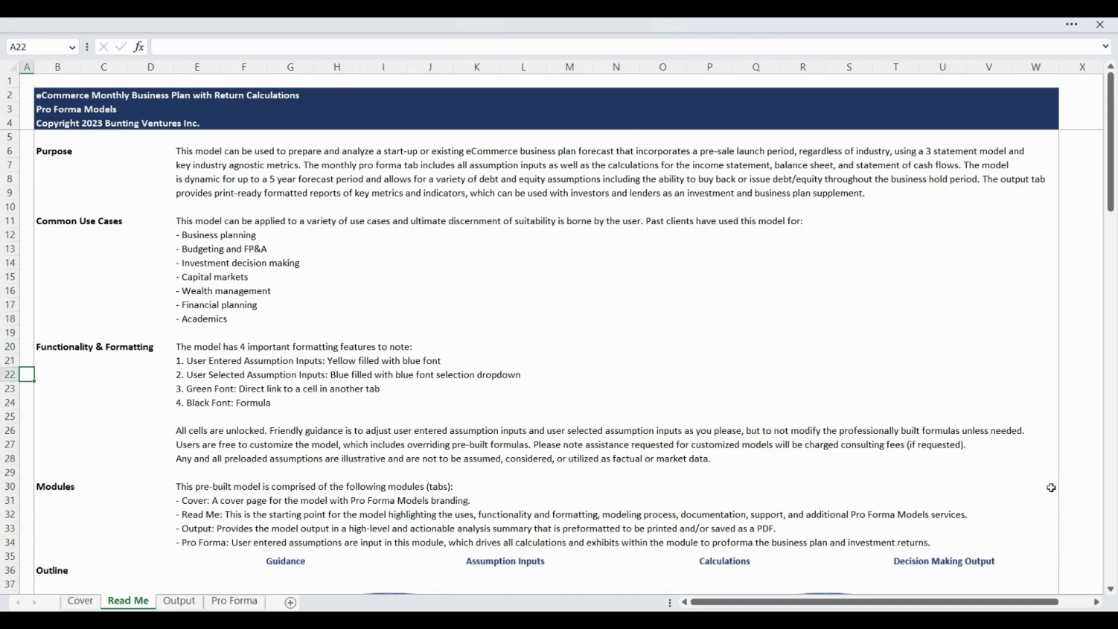
key(Down)
key(Down)
key(Down)
key(Down)
key(Down)
key(Down)
key(Down)
key(Down)
key(Down)
key(Down)
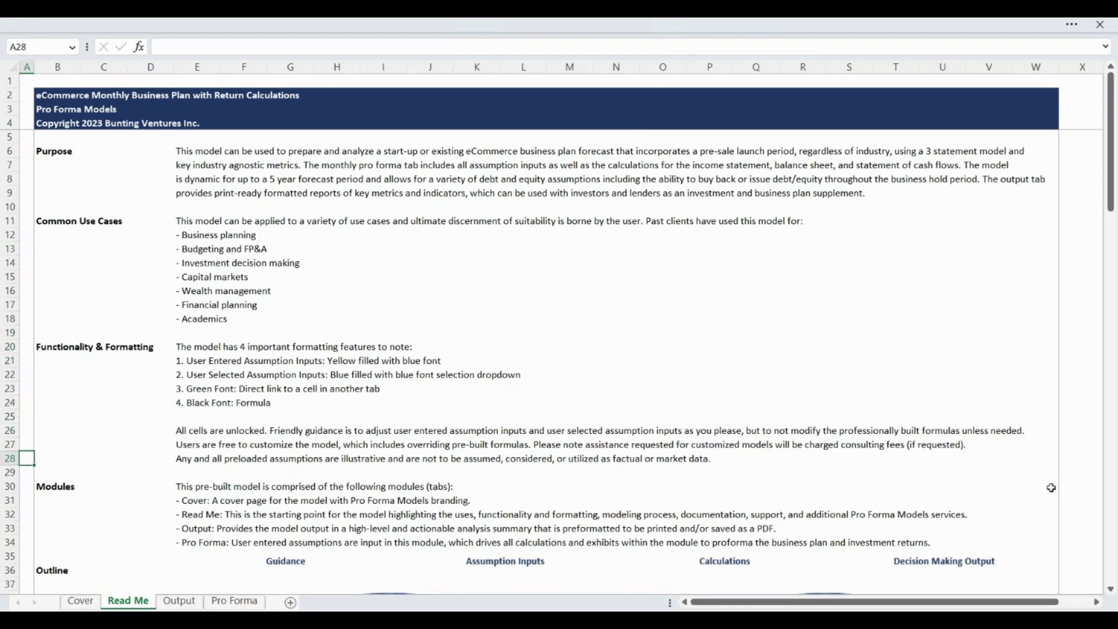
Step: Read the Modules section describing the workbook's sheets on the Read Me sheet
key(Down)
key(Down)
key(Down)
key(Down)
key(Down)
key(Down)
key(Down)
key(Down)
key(Down)
key(Down)
key(Down)
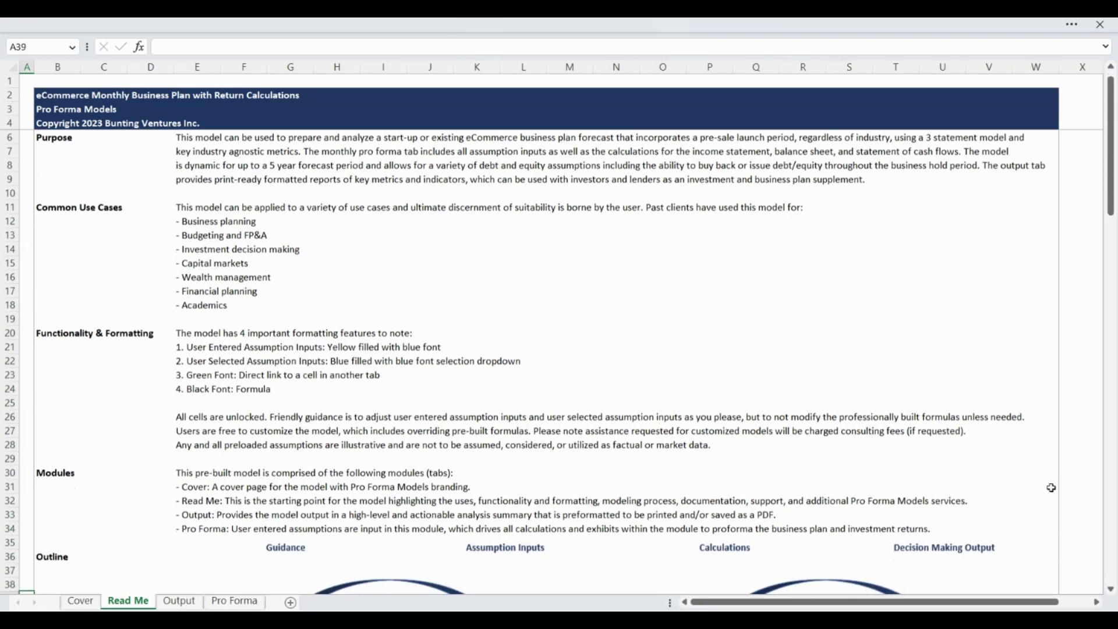
Step: Examine the Outline flow diagram on the Read Me sheet, from Guidance to Decision Making Output
key(Down)
key(Down)
key(Down)
key(Down)
key(Down)
key(Down)
key(Down)
key(Down)
key(Down)
key(Down)
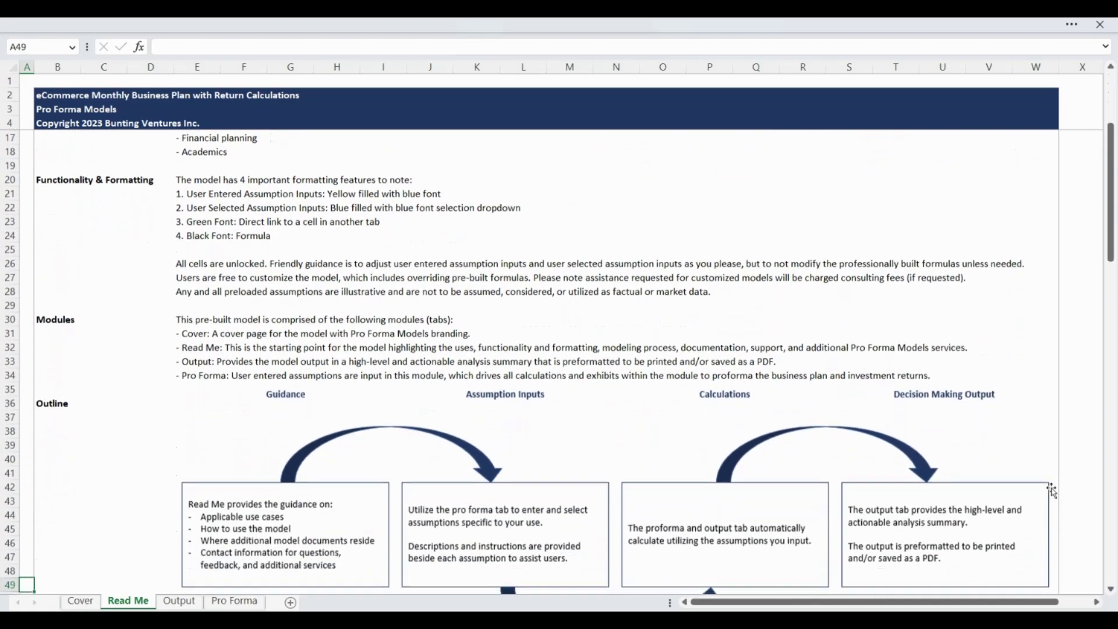
Step: Read the Documentation, Support and Services sections of the Read Me sheet
key(Down)
key(Down)
key(Down)
key(Down)
key(Down)
key(Down)
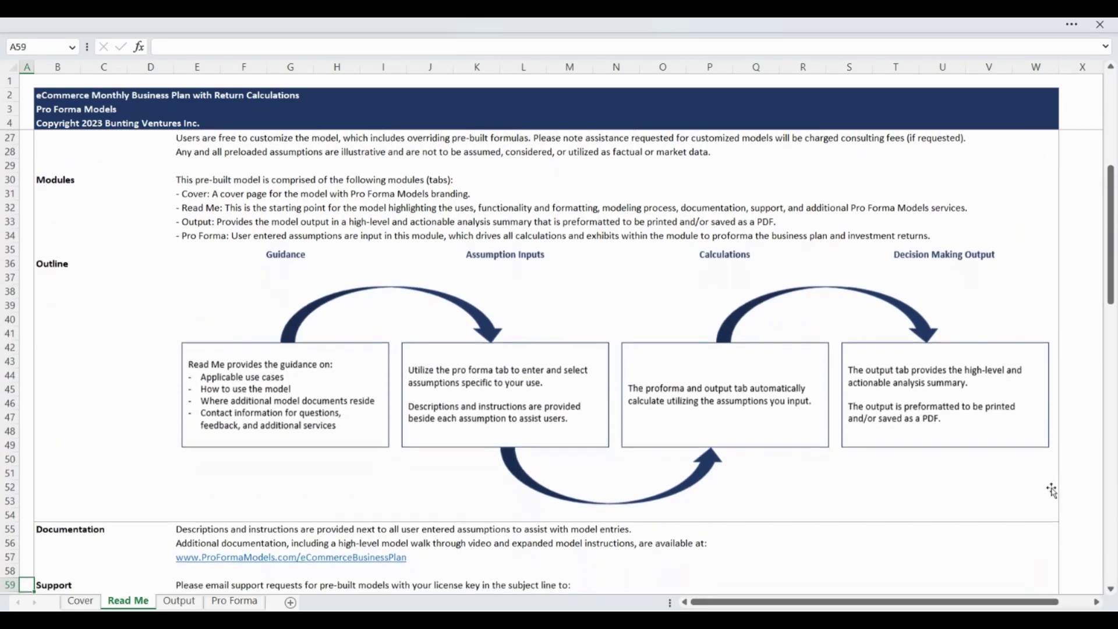
key(Down)
key(Down)
key(Down)
key(Down)
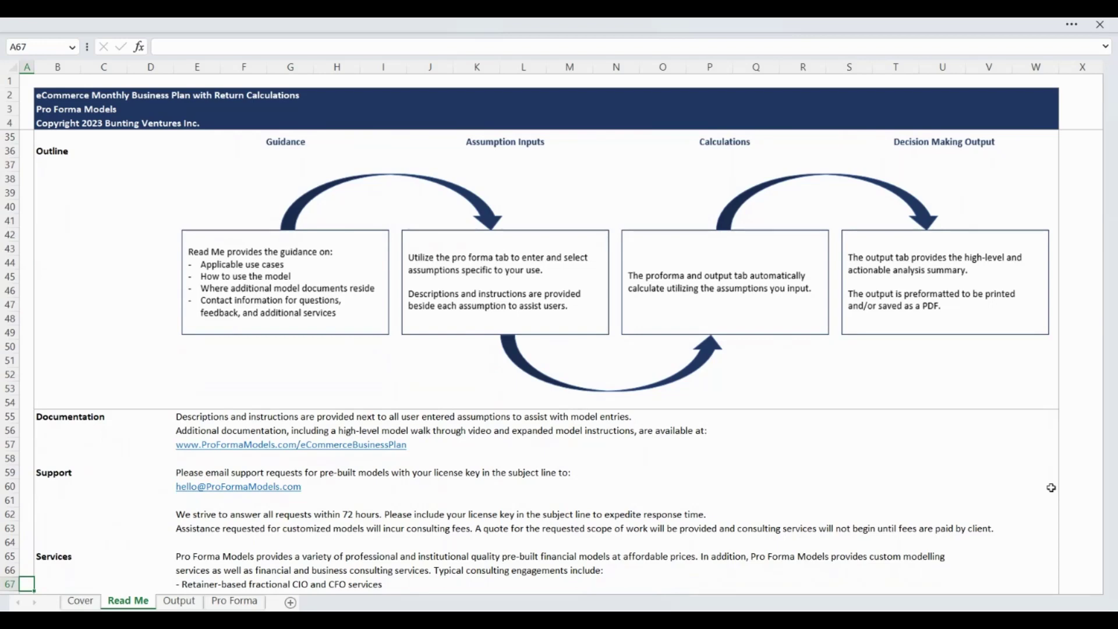
Step: Switch to the Pro Forma sheet and review the General Assumptions launch dates from cell A12
key(ctrl+Page_Down)
key(ctrl+Page_Down)
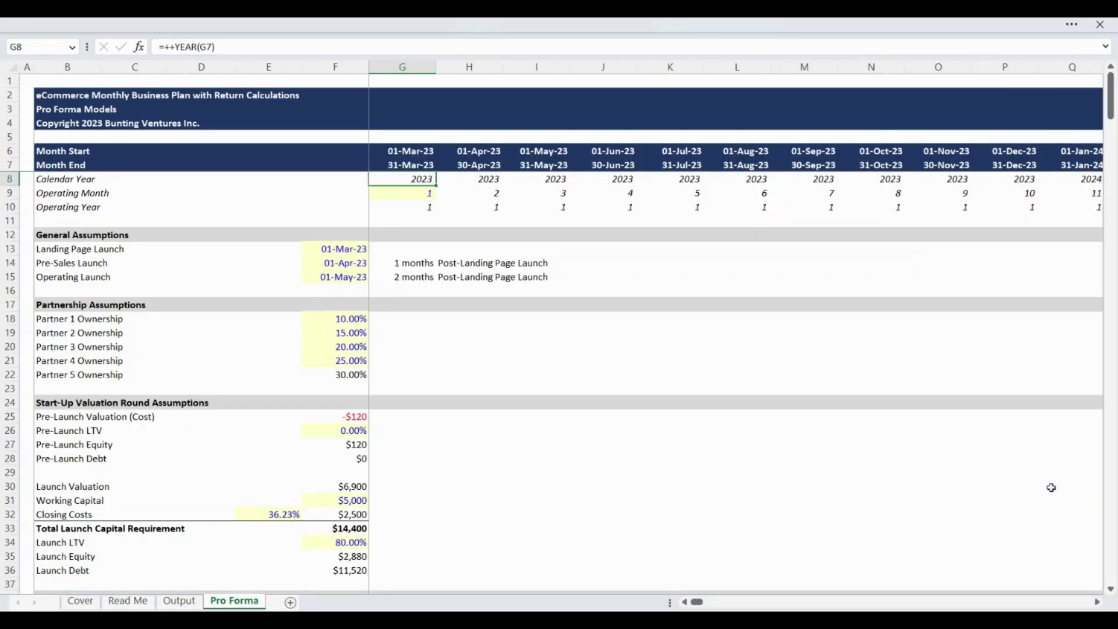
key(ctrl+Left)
key(Left)
key(Down)
key(Down)
key(Down)
key(Down)
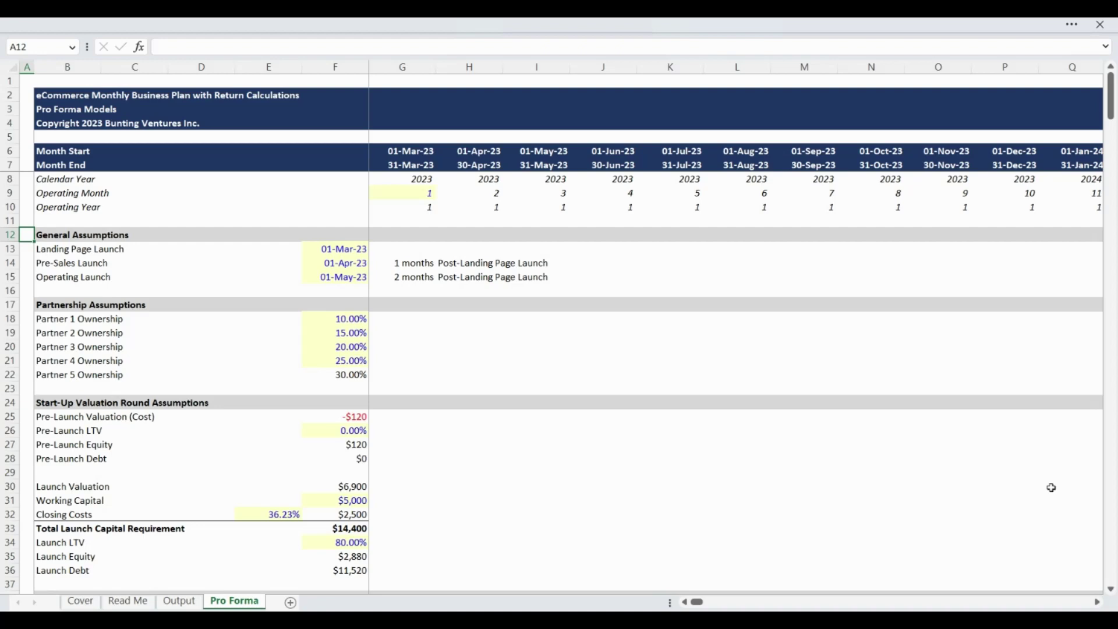
Step: Move to the Partnership Assumptions heading in row 17 and review the partners' ownership shares
key(Down)
key(Down)
key(Down)
key(Down)
key(Down)
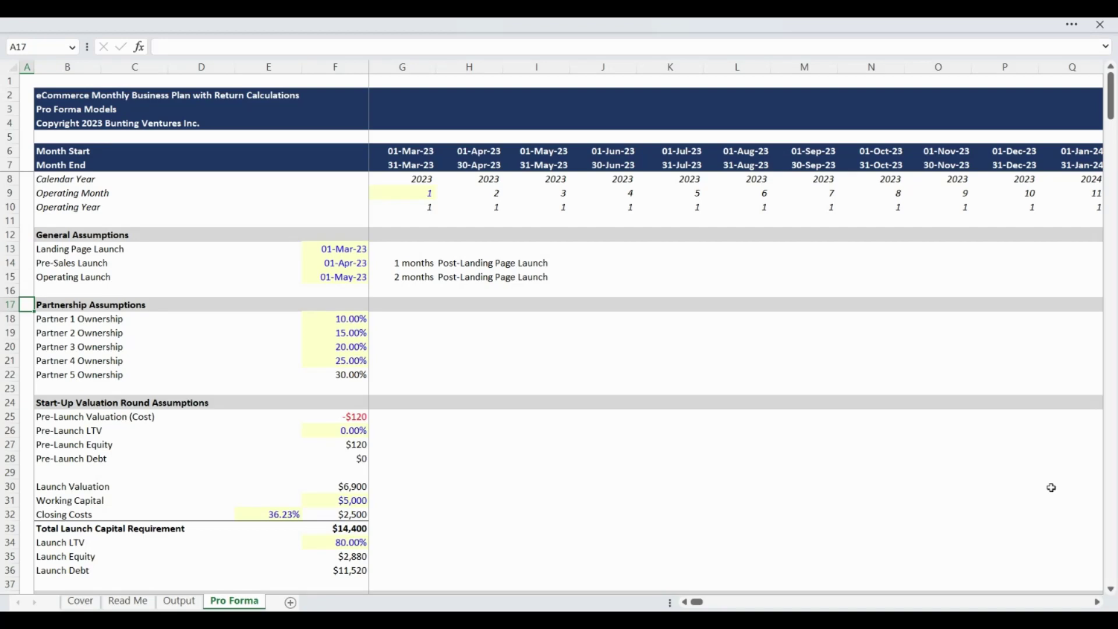
Step: Move to the Start-Up Valuation Round Assumptions heading in row 24 and review the pre-launch and launch inputs
key(Down)
key(Down)
key(Down)
key(Down)
key(Down)
key(Down)
key(Down)
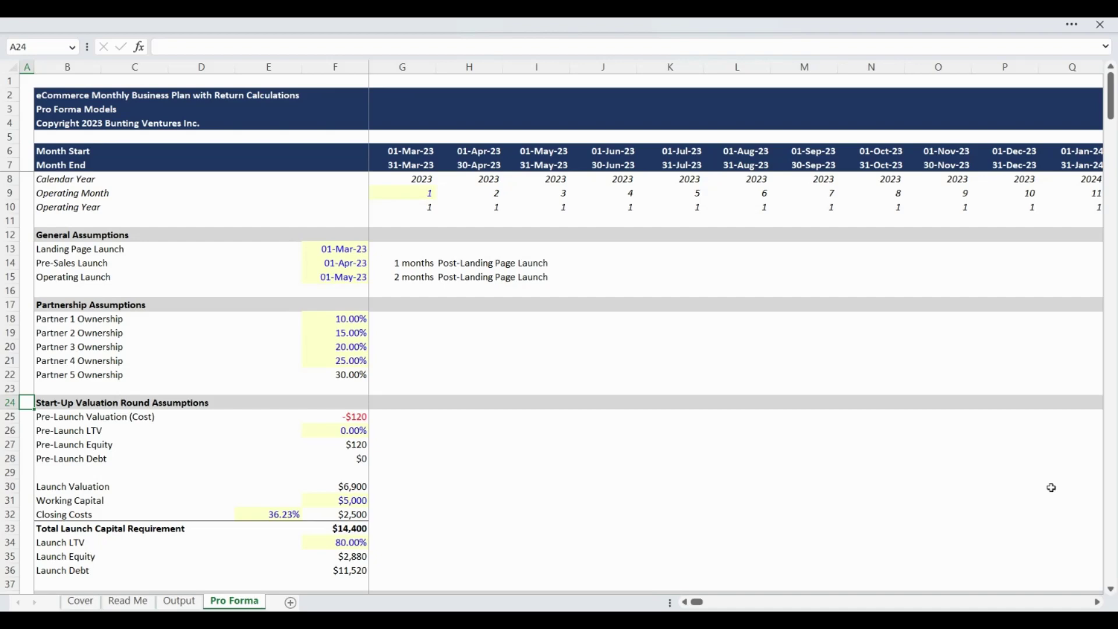
Step: Look past the start-up valuation rows and return to the Exit Valuation Assumptions heading in row 38 for review
key(Down)
key(Down)
key(Down)
key(Down)
key(Down)
key(Down)
key(Down)
key(Down)
key(Down)
key(Down)
key(Down)
key(Down)
key(Down)
key(Down)
key(Down)
key(Down)
key(Down)
key(Down)
key(Down)
key(Down)
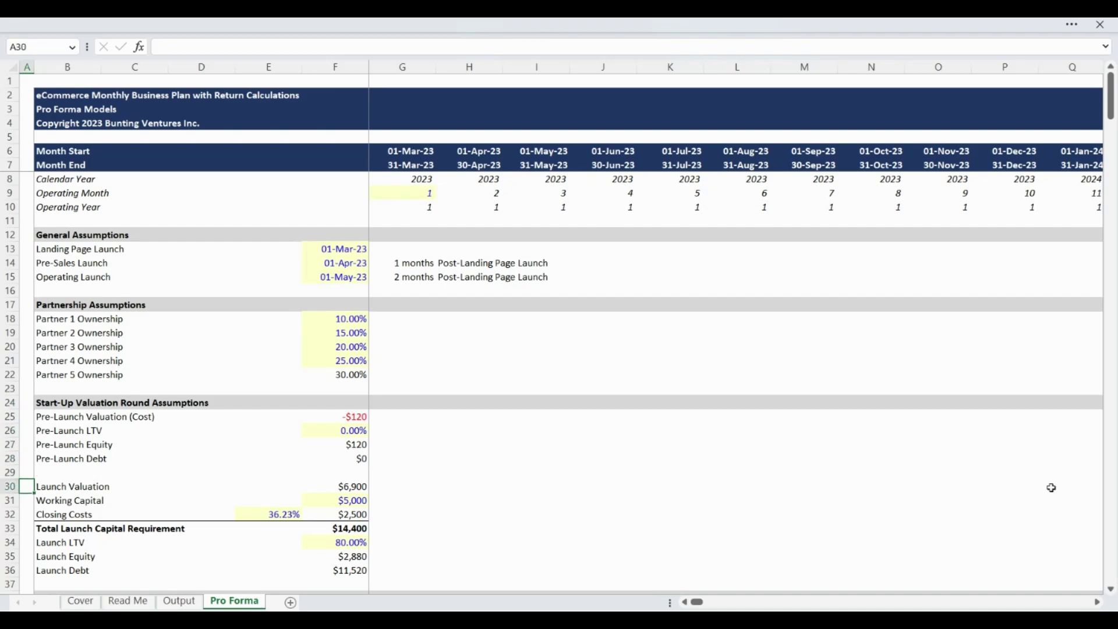
key(Down)
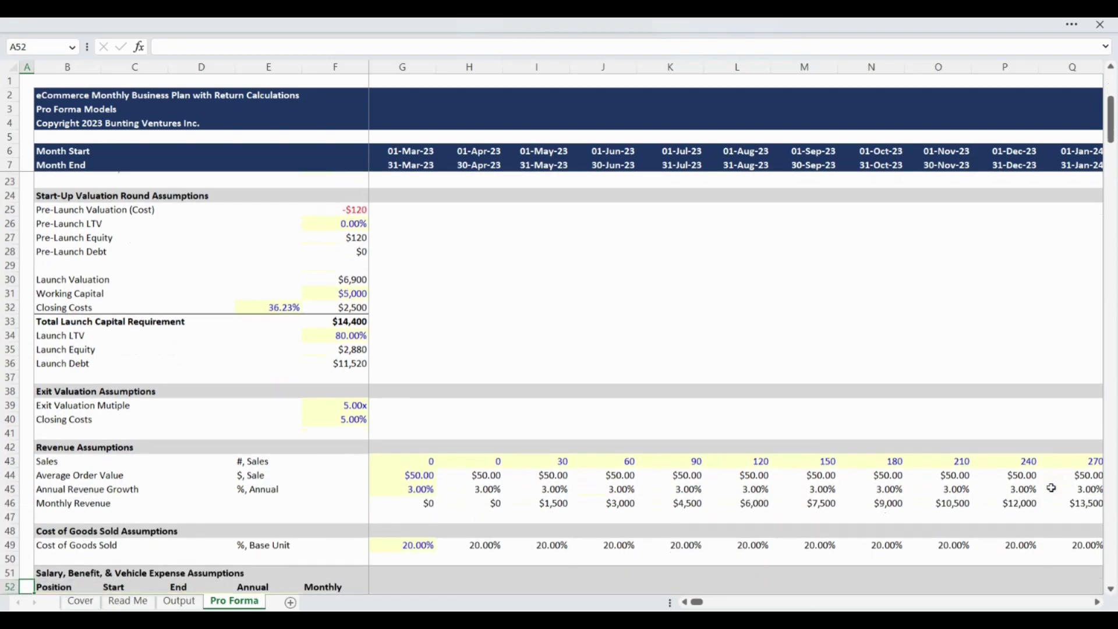
key(Up)
key(Up)
key(Up)
key(Up)
key(Up)
key(Up)
key(Up)
key(Up)
key(Up)
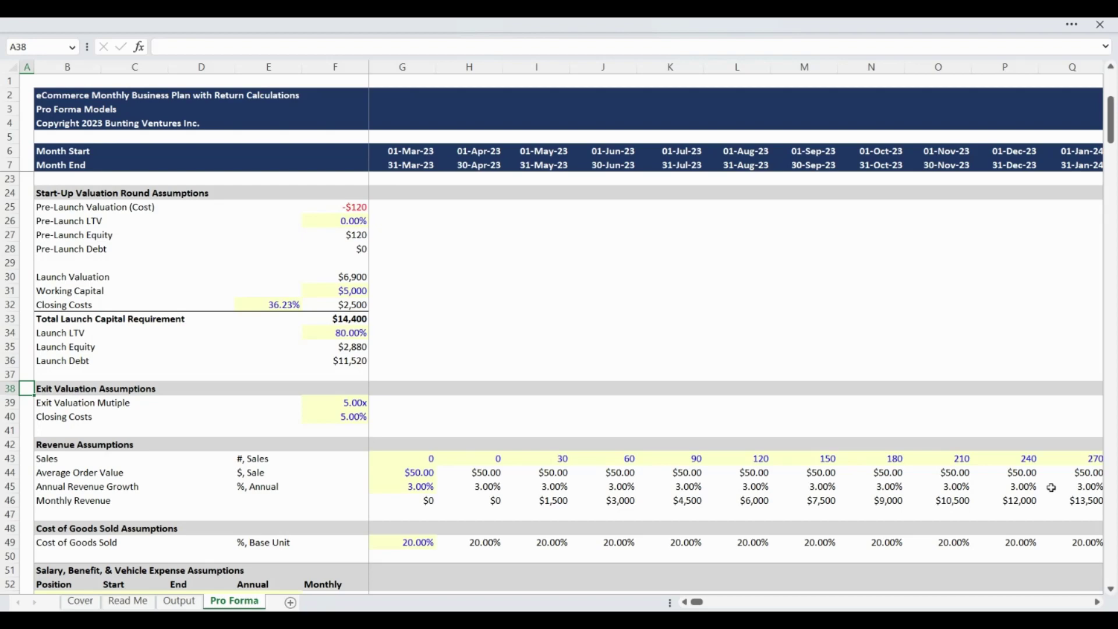
Step: Look ahead into the salary rows and return to the Revenue Assumptions heading in row 42 to review the sales inputs
key(Down)
key(Down)
key(Down)
key(Down)
key(Down)
key(Down)
key(Down)
key(Down)
key(Down)
key(Down)
key(Down)
key(Down)
key(Down)
key(Down)
key(Down)
key(Down)
key(Down)
key(Down)
key(Down)
key(Down)
key(Up)
key(Up)
key(Up)
key(Up)
key(Up)
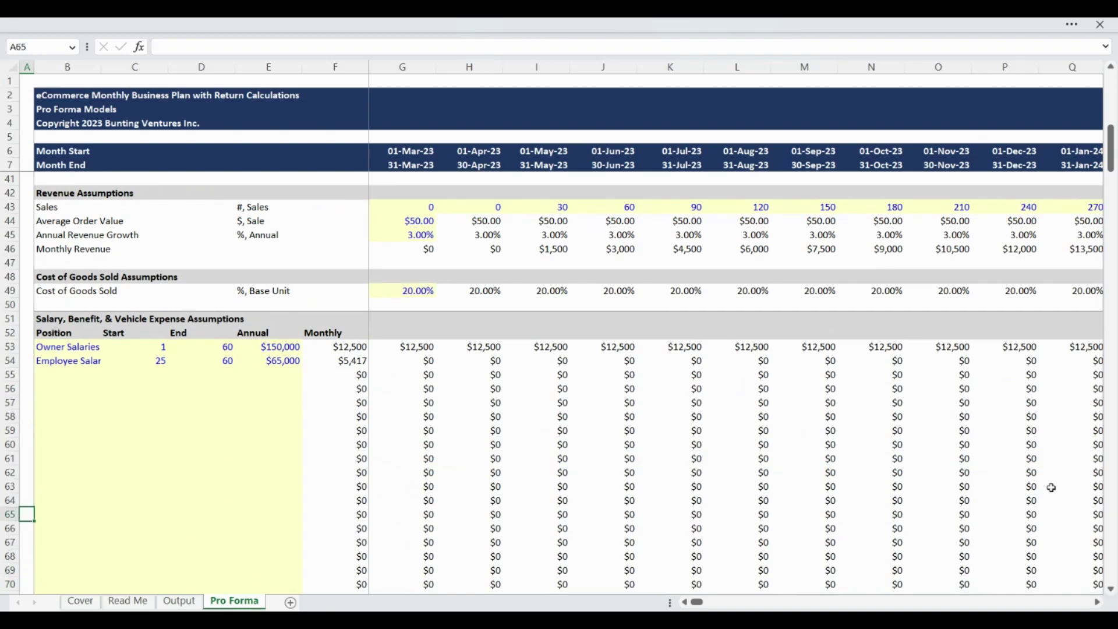
key(Up)
key(Up)
key(Up)
key(Up)
key(Up)
key(Up)
key(Up)
key(Up)
key(Up)
key(Up)
key(Up)
key(Up)
key(Up)
key(Up)
key(Up)
key(Up)
key(Up)
key(Up)
key(Up)
key(Up)
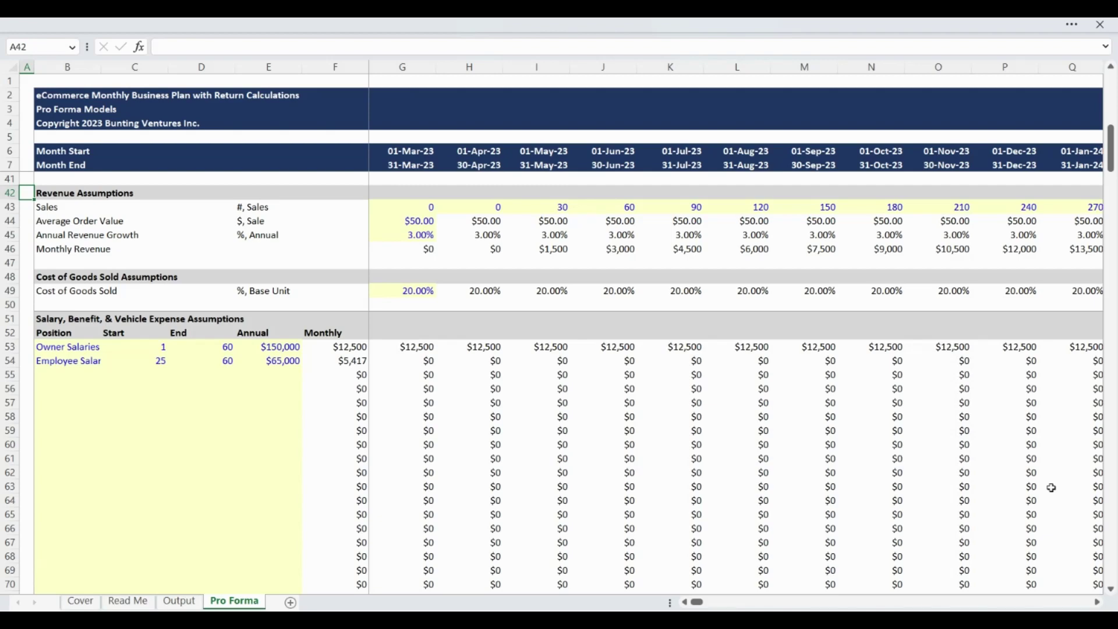
Step: Move to the Cost of Goods Sold Assumptions heading in row 48 and review its monthly percentages
key(Down)
key(Down)
key(Down)
key(Down)
key(Down)
key(Down)
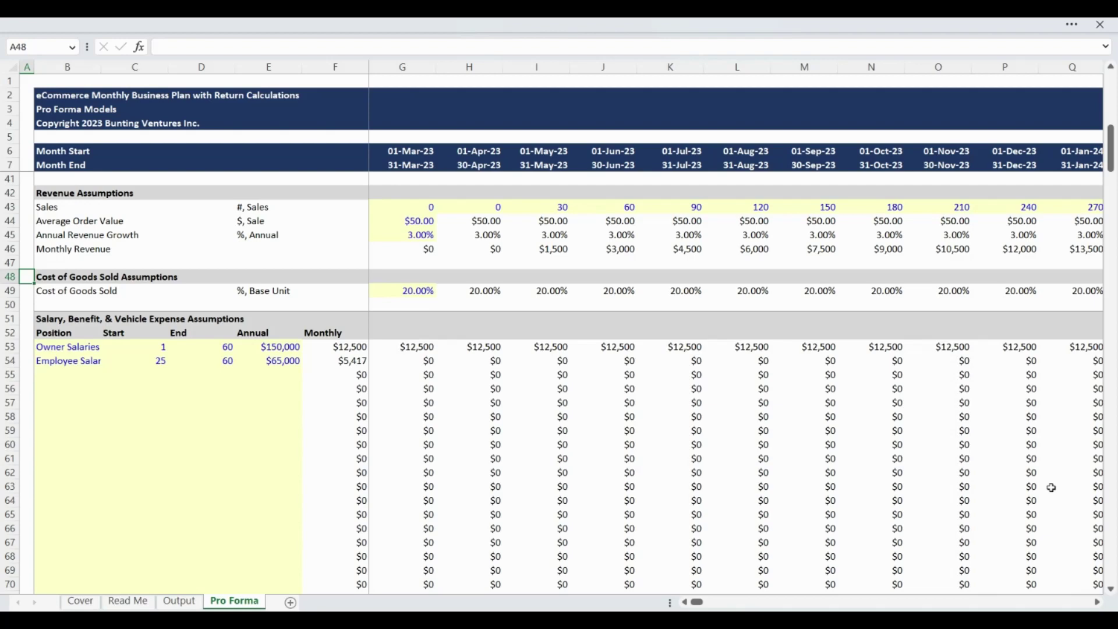
Step: Review the Salary, Benefit, & Vehicle Expense Assumptions through the payroll burden and salary growth rows, ending at A84
key(ctrl+Down)
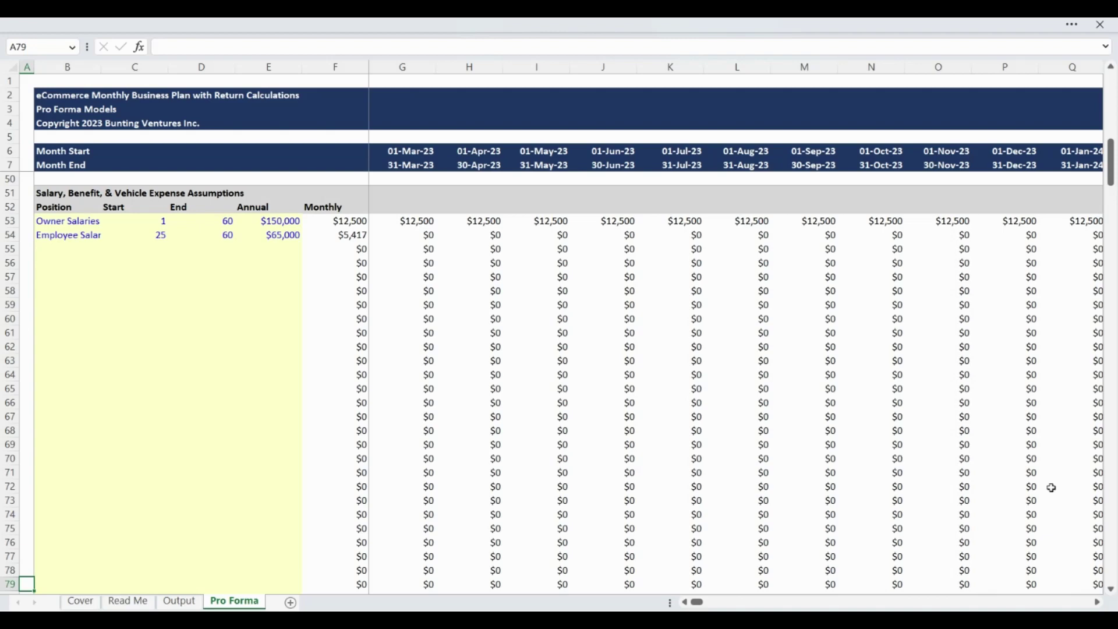
key(Down)
key(Down)
key(Down)
key(Down)
key(Down)
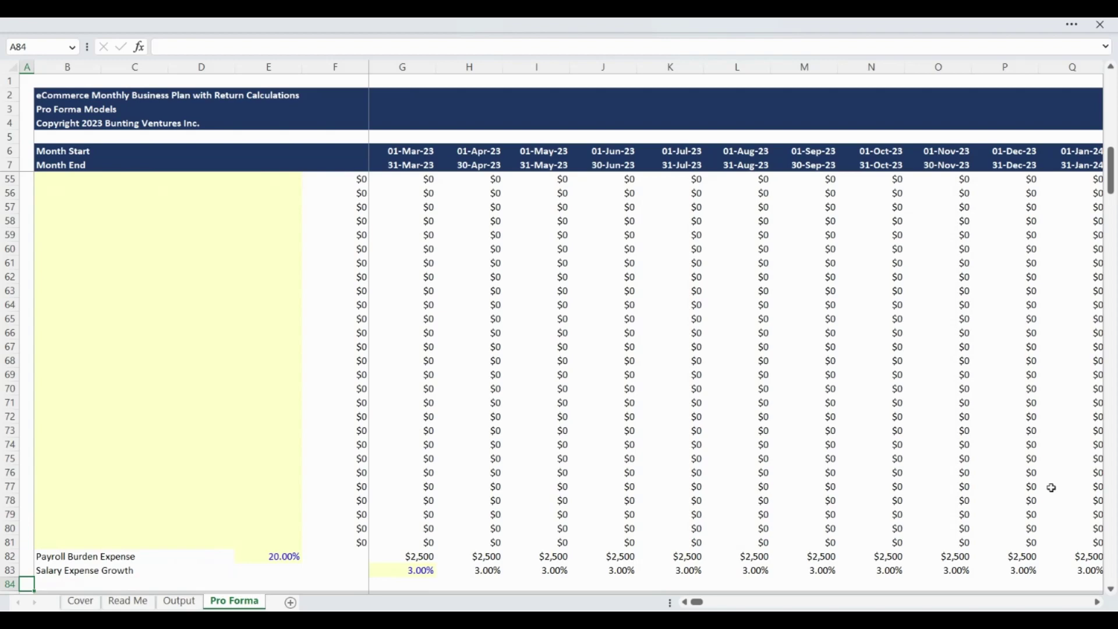
Step: Look ahead to the Bad Debt Expense row and return to the Owner Vehicle row 86 to review the Vehicle Expense Assumptions
key(Down)
key(Down)
key(Down)
key(Down)
key(Down)
key(Down)
key(Down)
key(Down)
key(Down)
key(Down)
key(Down)
key(Down)
key(Down)
key(Down)
key(Down)
key(Down)
key(Down)
key(Down)
key(Down)
key(Down)
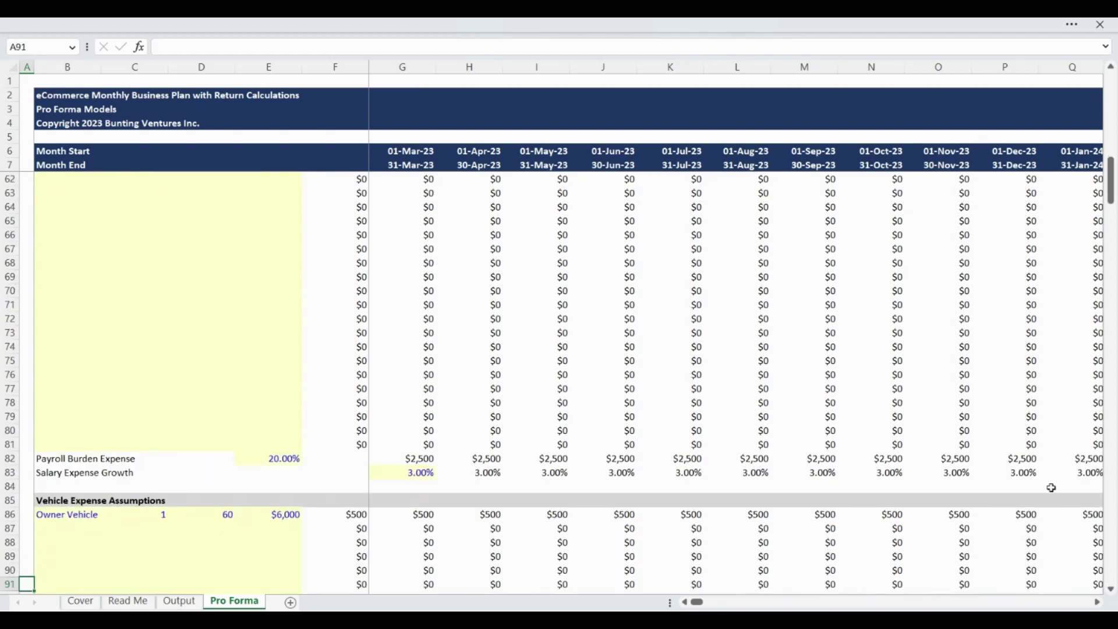
key(Down)
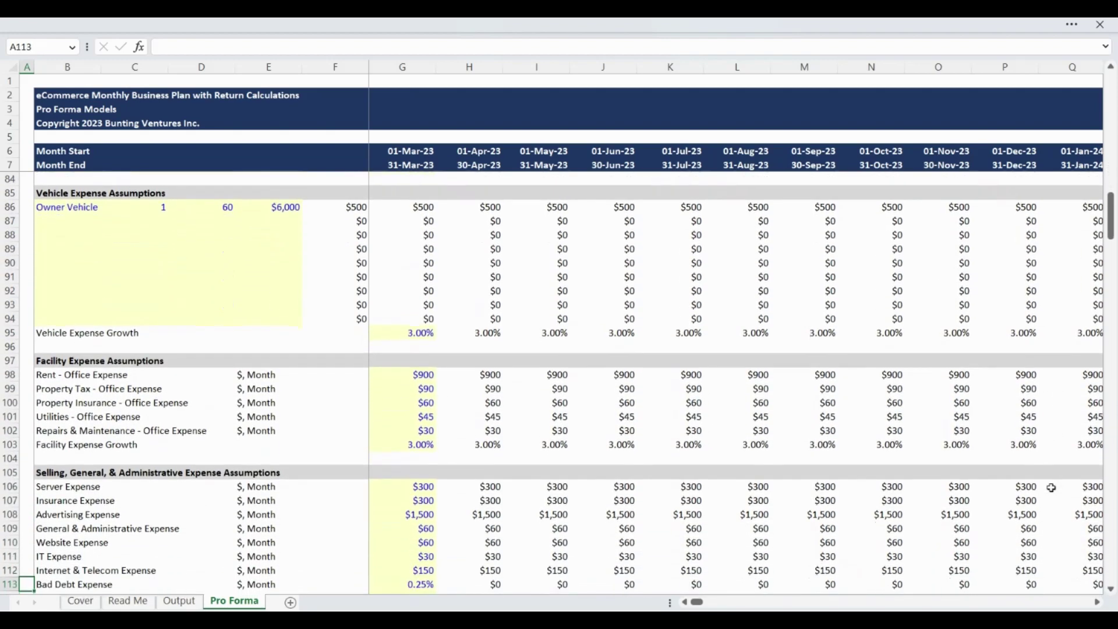
key(Up)
key(Up)
key(Up)
key(Up)
key(Up)
key(Up)
key(Up)
key(Up)
key(Up)
key(Up)
key(Up)
key(Up)
key(Up)
key(Up)
key(Up)
key(Up)
key(Up)
key(Up)
key(Up)
key(Up)
key(Up)
key(Up)
key(Up)
key(Up)
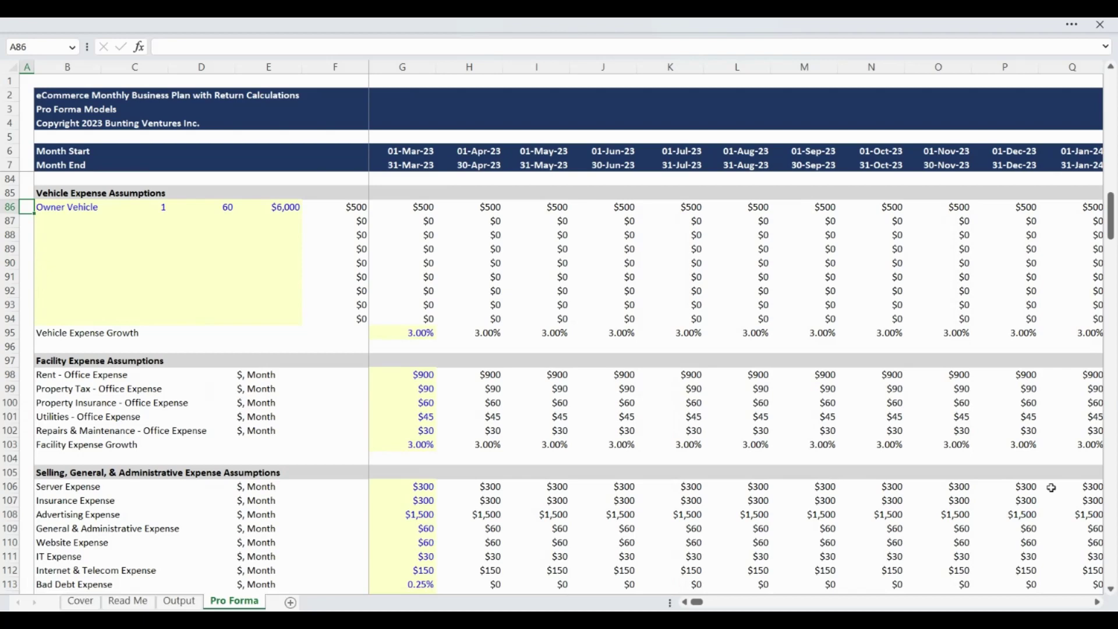
Step: Examine the facility, selling, general and administrative, and corporate tax assumptions, continuing to the Income Statement heading in row 124
key(Down)
key(Down)
key(Down)
key(Down)
key(Down)
key(Down)
key(Down)
key(Down)
key(Down)
key(Down)
key(Down)
key(Down)
key(Down)
key(Down)
key(Down)
key(Down)
key(Down)
key(Down)
key(Down)
key(Down)
key(Down)
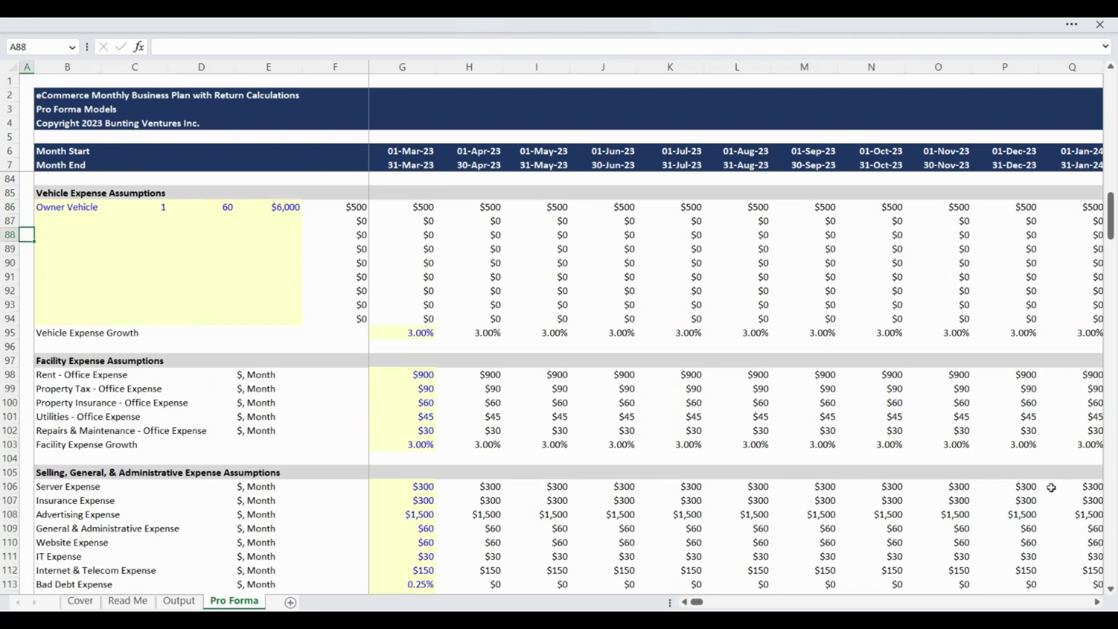
key(Down)
key(Down)
key(Down)
key(Down)
key(Down)
key(Down)
key(Down)
key(Down)
key(Down)
key(Down)
key(Down)
key(Down)
key(Down)
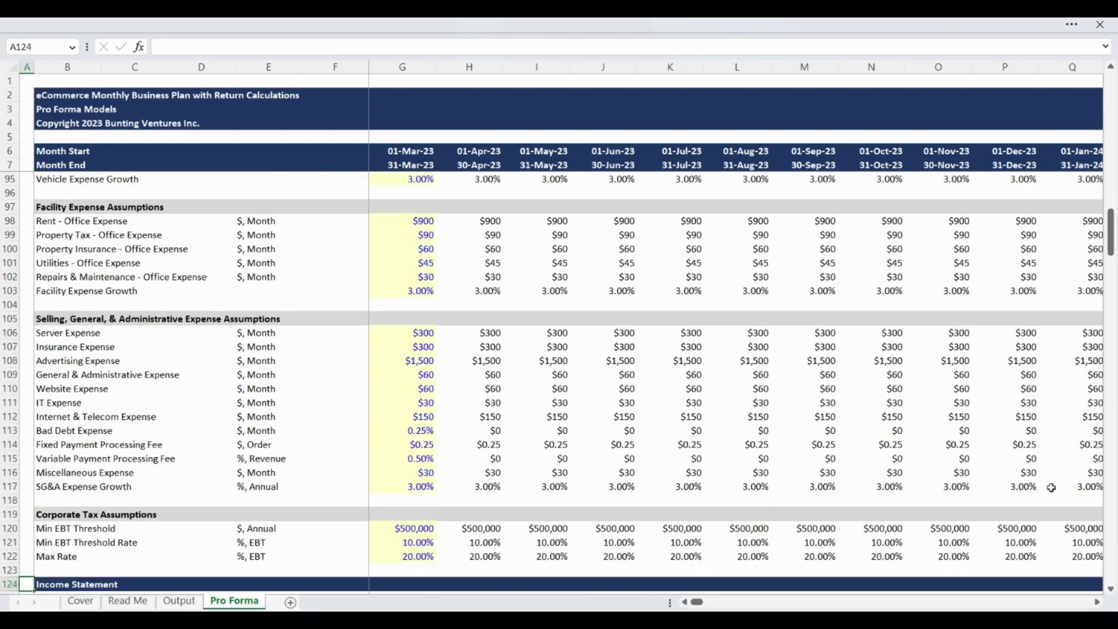
Step: Return to the Facility Expense Assumptions heading in row 97 and review its monthly rent, tax, insurance, utilities, repairs, and growth rows
key(Up)
key(Up)
key(Up)
key(Up)
key(Up)
key(Up)
key(Up)
key(Up)
key(Up)
key(Up)
key(Up)
key(Up)
key(Up)
key(Up)
key(Up)
key(Up)
key(Up)
key(Up)
key(Up)
key(Up)
key(Up)
key(Up)
key(Up)
key(Up)
key(Up)
key(Up)
key(Up)
key(Up)
key(Up)
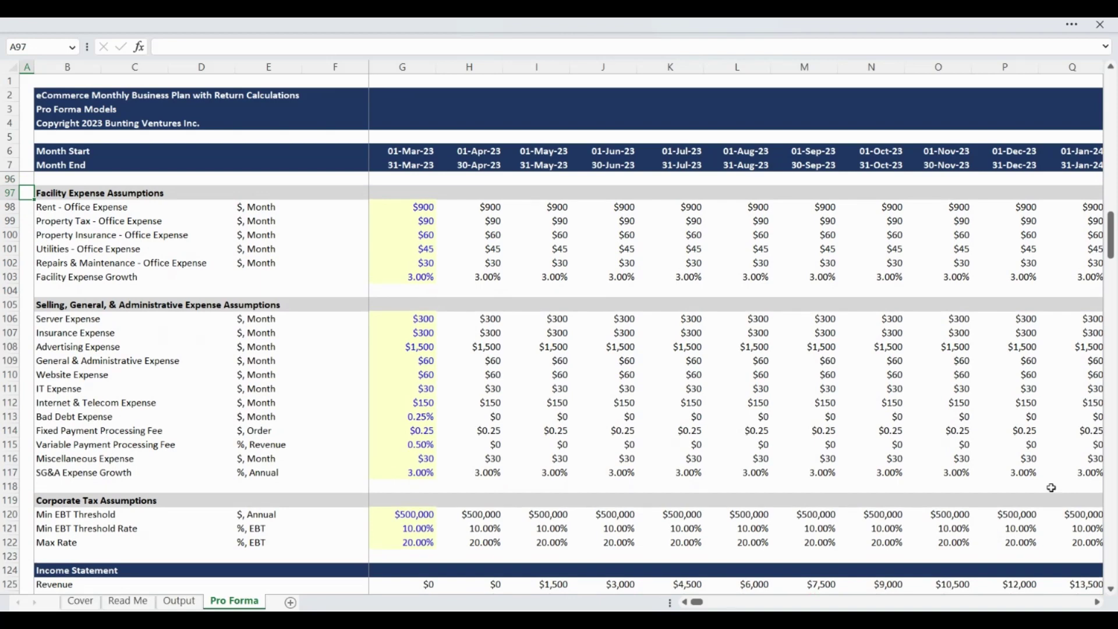
Step: Move to the Selling, General, & Administrative Expense Assumptions heading in row 105 and review its expense and payment processing fee rows
key(Down)
key(Down)
key(Down)
key(Down)
key(Down)
key(Down)
key(Down)
key(Down)
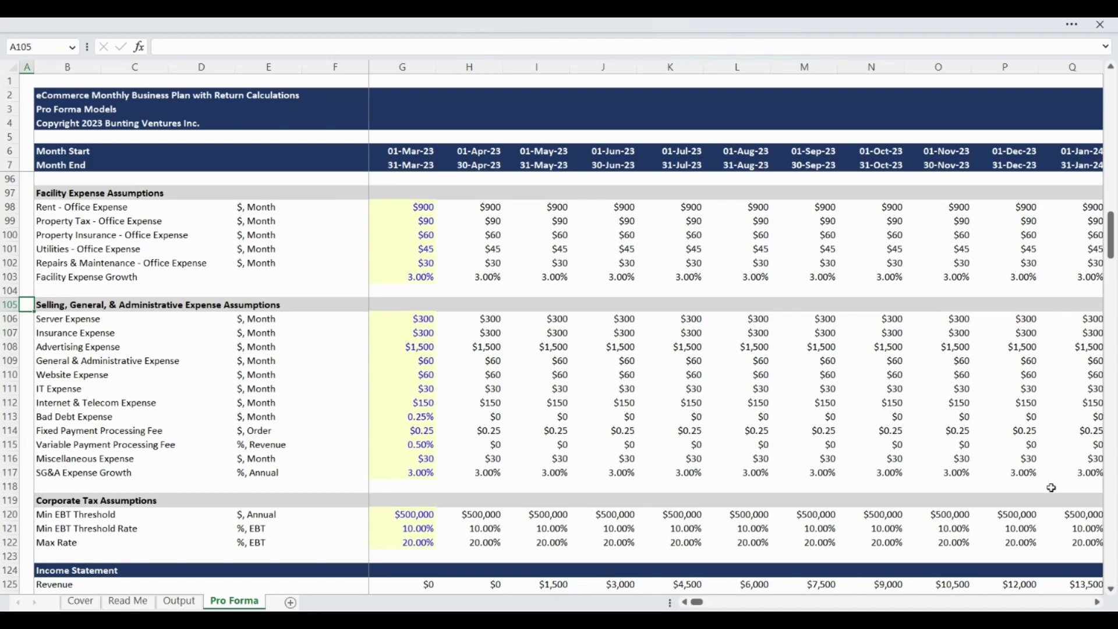
Step: Review the Corporate Tax Assumptions and continue through the Income Statement's gross profit and operating expenses to EBITDA in row 152
key(Down)
key(Down)
key(Down)
key(Down)
key(Down)
key(Down)
key(Down)
key(Down)
key(Down)
key(Down)
key(Down)
key(Down)
key(Down)
key(Down)
key(Down)
key(Down)
key(Down)
key(Down)
key(Down)
key(Down)
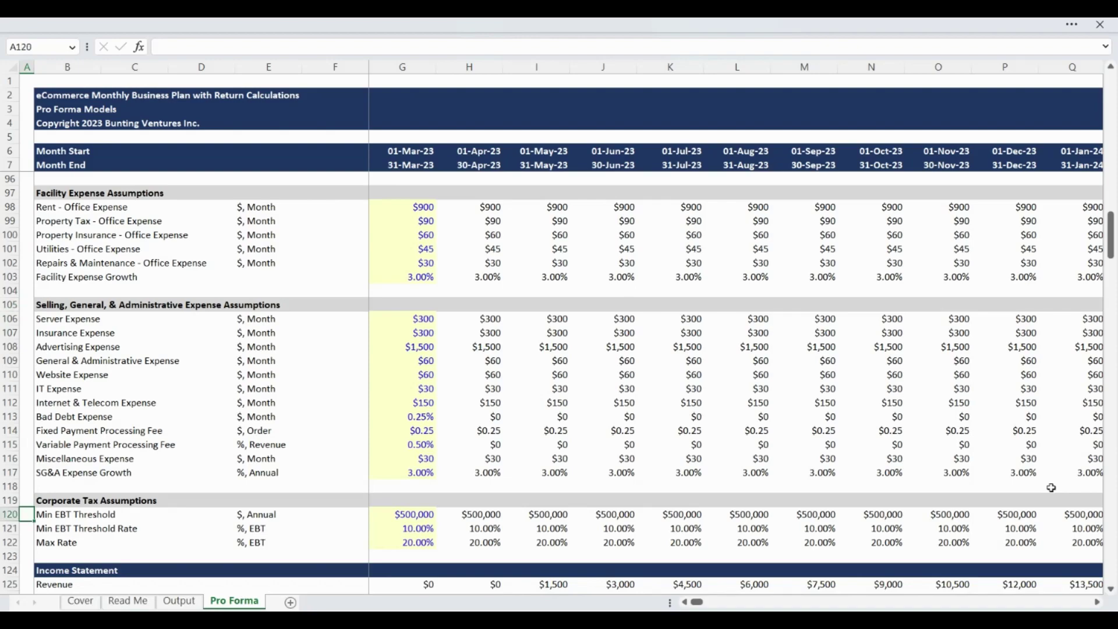
key(Down)
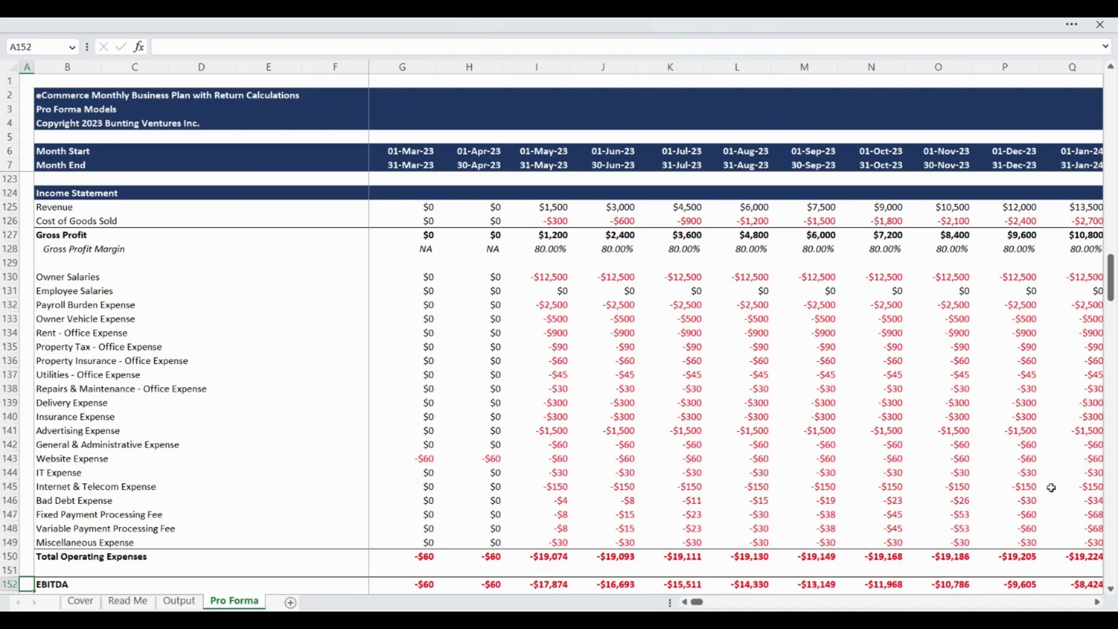
Step: Look through the Income Statement below EBITDA and the Balance Sheet Assumptions, down to the Property, Plant, & Equipment Schedule heading in row 176
key(Down)
key(Down)
key(Down)
key(Down)
key(Down)
key(Down)
key(Down)
key(Down)
key(Down)
key(Down)
key(Down)
key(Down)
key(Down)
key(Down)
key(Down)
key(Down)
key(Down)
key(Down)
key(Down)
key(Down)
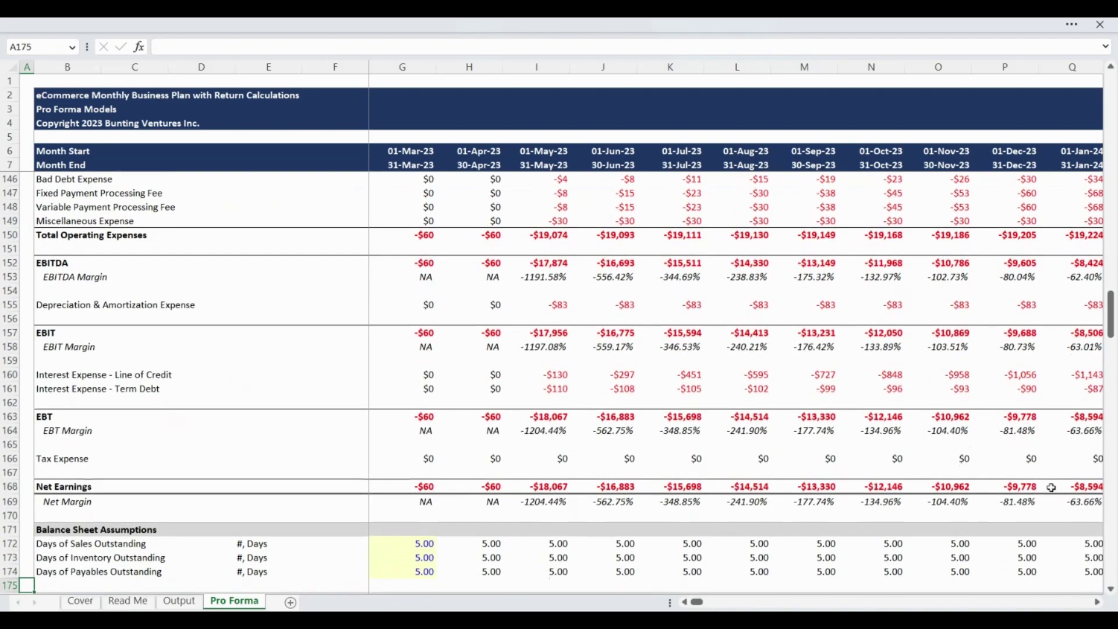
key(Down)
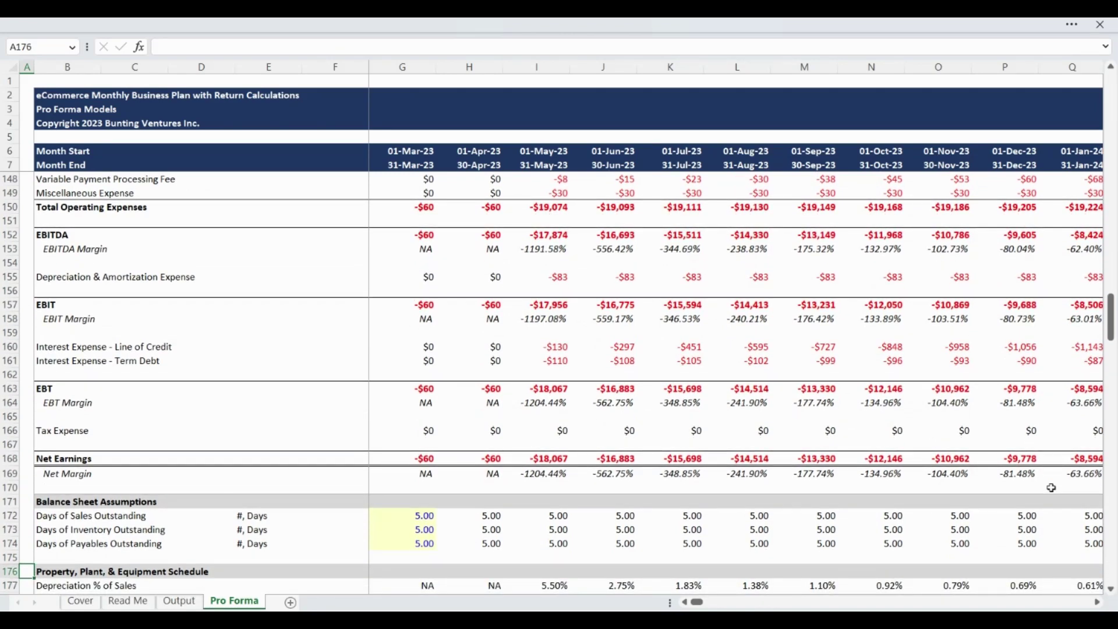
Step: Go back up column A to the Income Statement's operating expenses around the Insurance Expense row 140
key(Up)
key(Up)
key(Up)
key(Up)
key(Up)
key(Up)
key(Up)
key(Up)
key(Up)
key(Up)
key(Up)
key(Up)
key(Up)
key(Up)
key(Up)
key(Up)
key(Up)
key(Up)
key(Up)
key(Up)
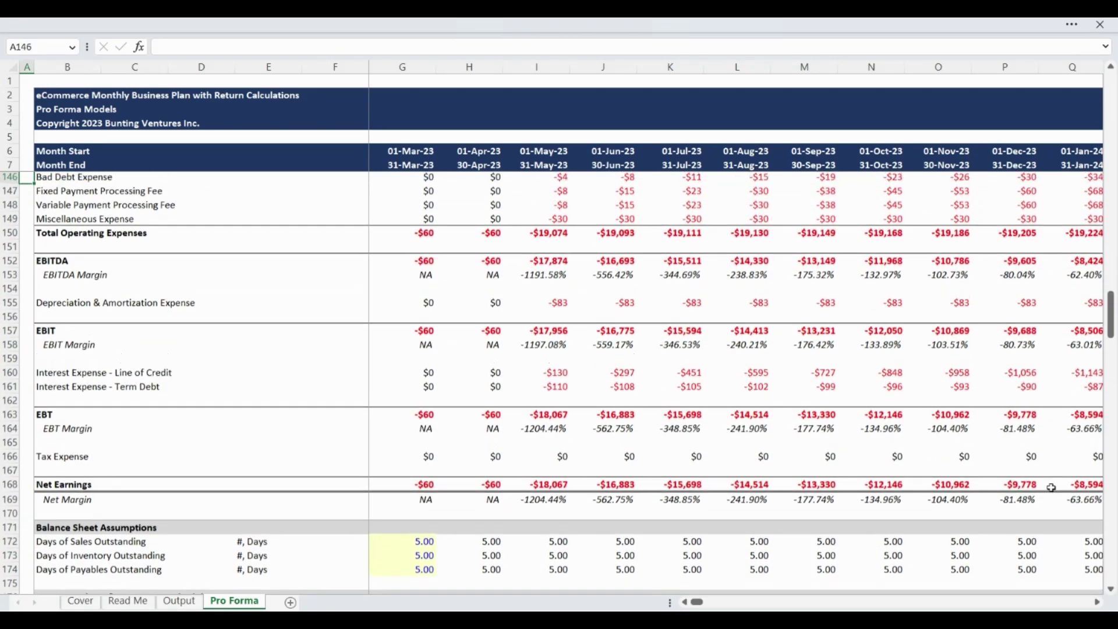
key(Up)
key(Up)
key(Up)
key(Up)
key(Up)
Step: Move to the Net Earnings row 168 and examine the EBITDA, EBIT, interest, EBT, and tax rows leading to it
key(Down)
key(Down)
key(Down)
key(Down)
key(Down)
key(Down)
key(Down)
key(Down)
key(Down)
key(Down)
key(Down)
key(Down)
key(Down)
key(Down)
key(Down)
key(Down)
key(Down)
key(Down)
key(Down)
key(Down)
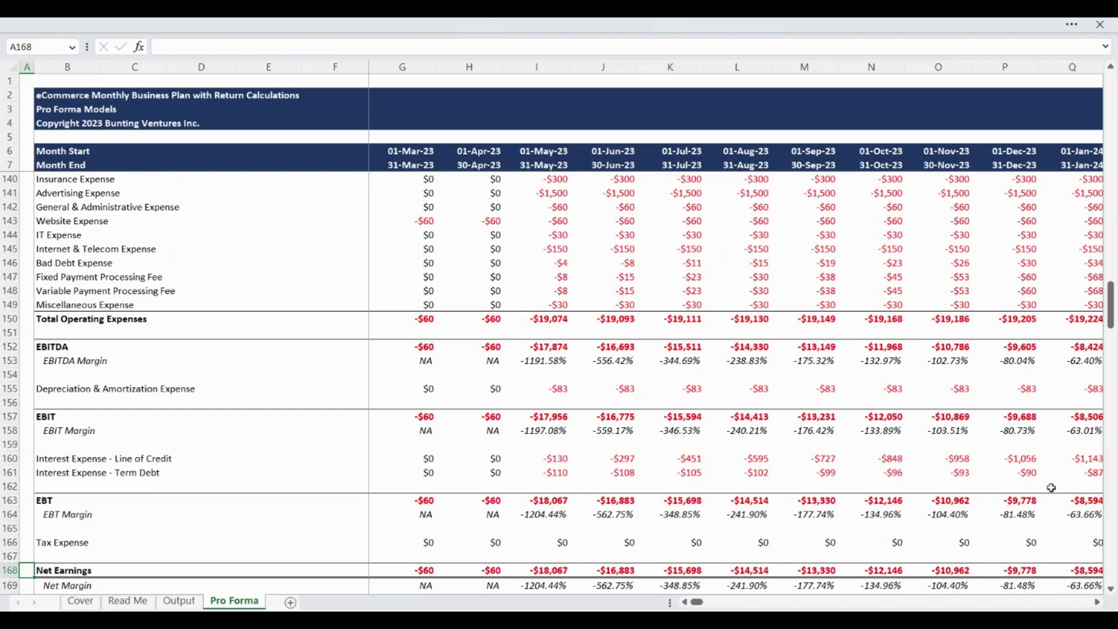
Step: Follow the Net Earnings row 168 across the monthly columns to the end of the forecast in February 2028
key(Right)
key(Right)
key(Right)
key(Right)
key(Right)
key(Right)
key(Right)
key(Right)
key(Right)
key(Right)
key(Right)
key(Right)
key(Right)
key(Right)
key(Right)
key(Right)
key(Right)
key(Right)
key(Right)
key(Right)
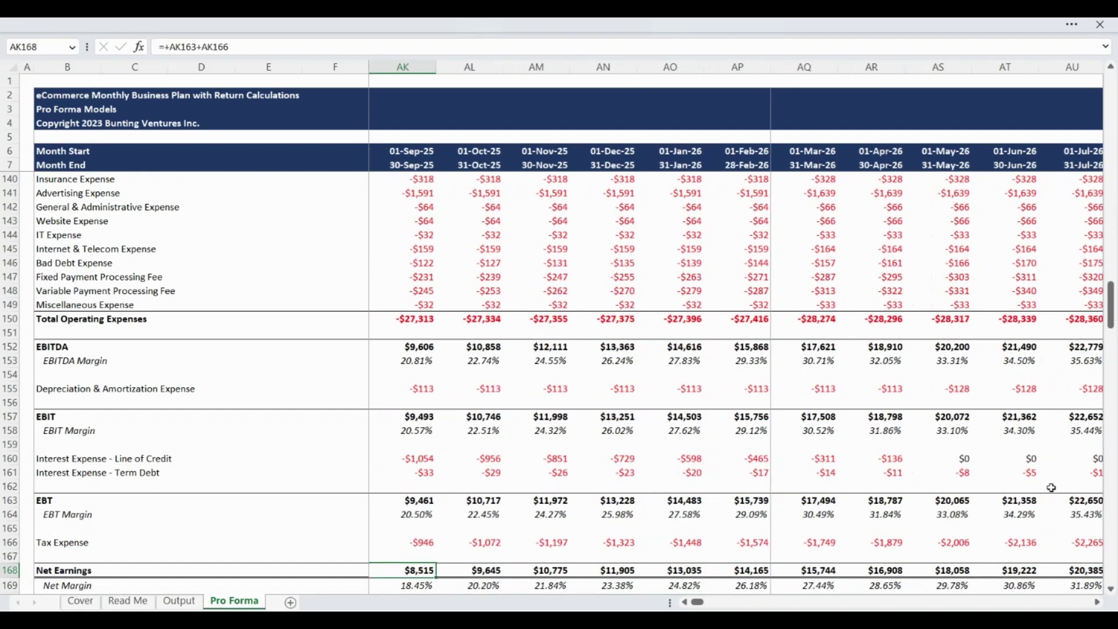
Step: Move back along the Net Earnings row to the April 2027 column, cell BD168, and review the final year's months
key(Left)
key(Left)
key(Left)
key(Left)
key(Left)
key(Left)
key(Left)
key(Left)
key(Left)
key(Left)
key(Left)
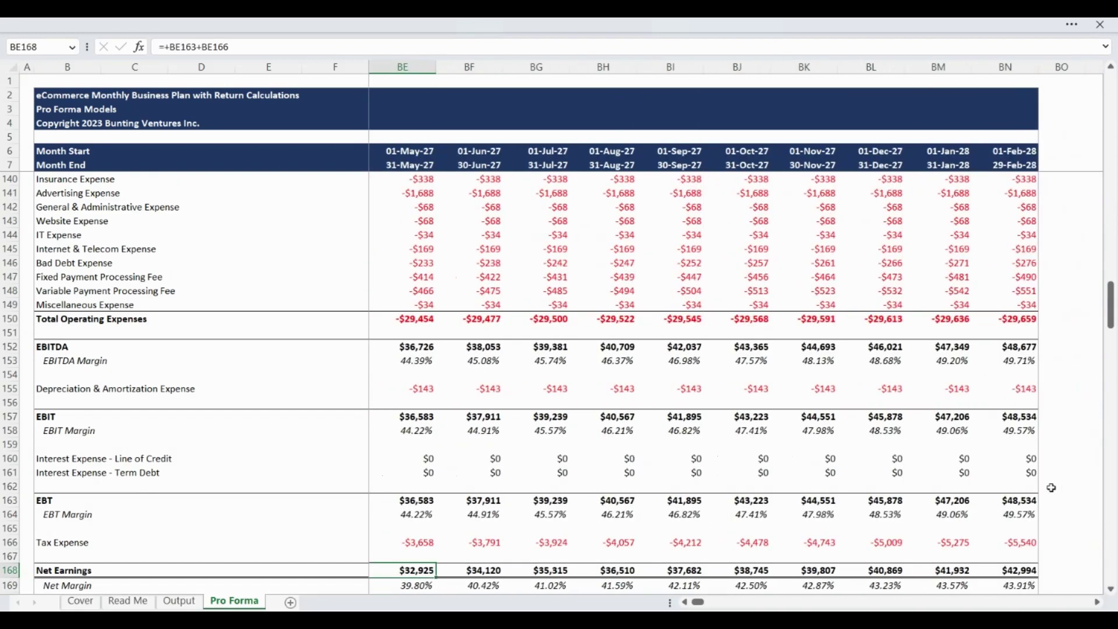
key(Left)
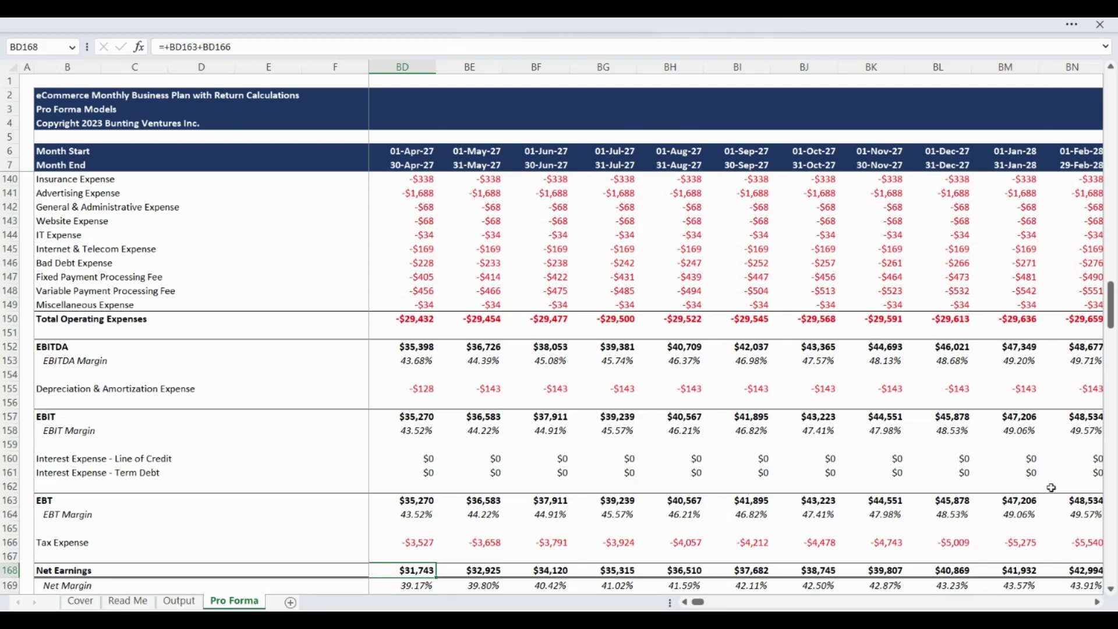
Step: Return to the first forecast month and go down column F to examine the Balance Sheet Assumptions and the Property, Plant, & Equipment Schedule
key(ctrl+Left)
key(Left)
key(Down)
key(Down)
key(Down)
key(Down)
key(Down)
key(Down)
key(Down)
key(Down)
key(Down)
key(Down)
key(Down)
key(Down)
key(Down)
key(Down)
key(Down)
key(Down)
key(Down)
key(Down)
key(Down)
key(Down)
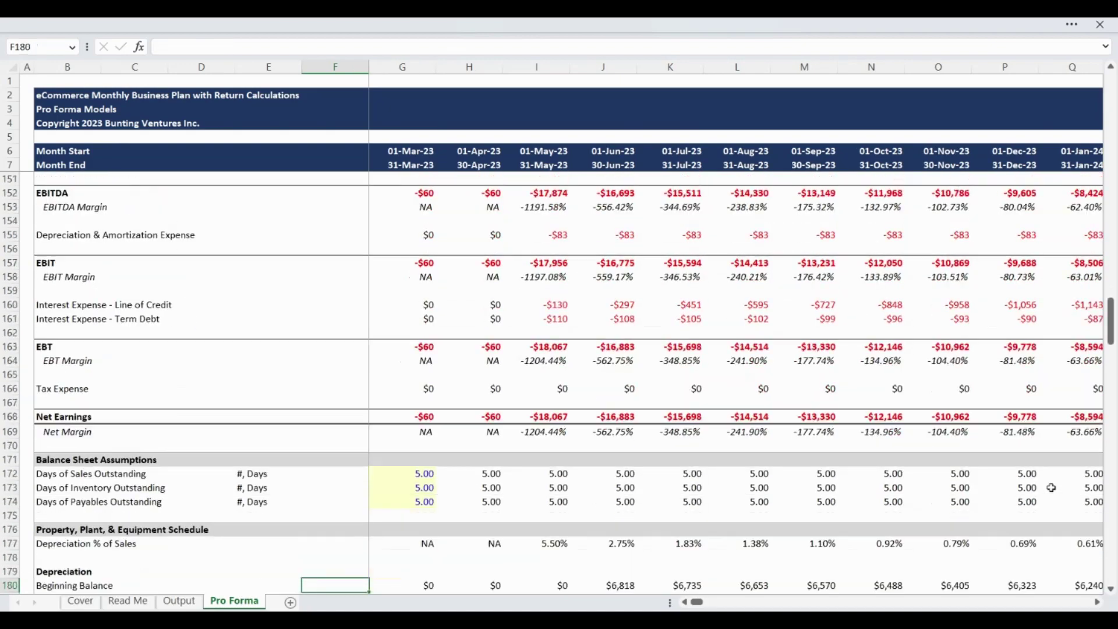
key(Down)
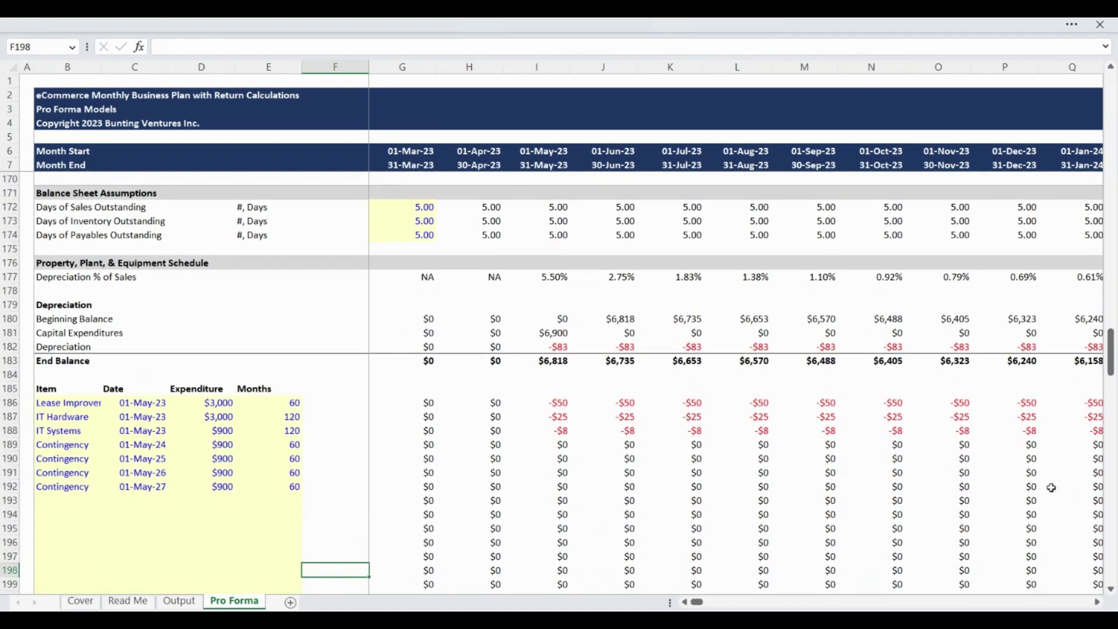
Step: Move to column A and down to row 202 to review the capital expenditure items and the Total Depreciation row
key(Left)
key(Left)
key(Left)
key(Left)
key(Left)
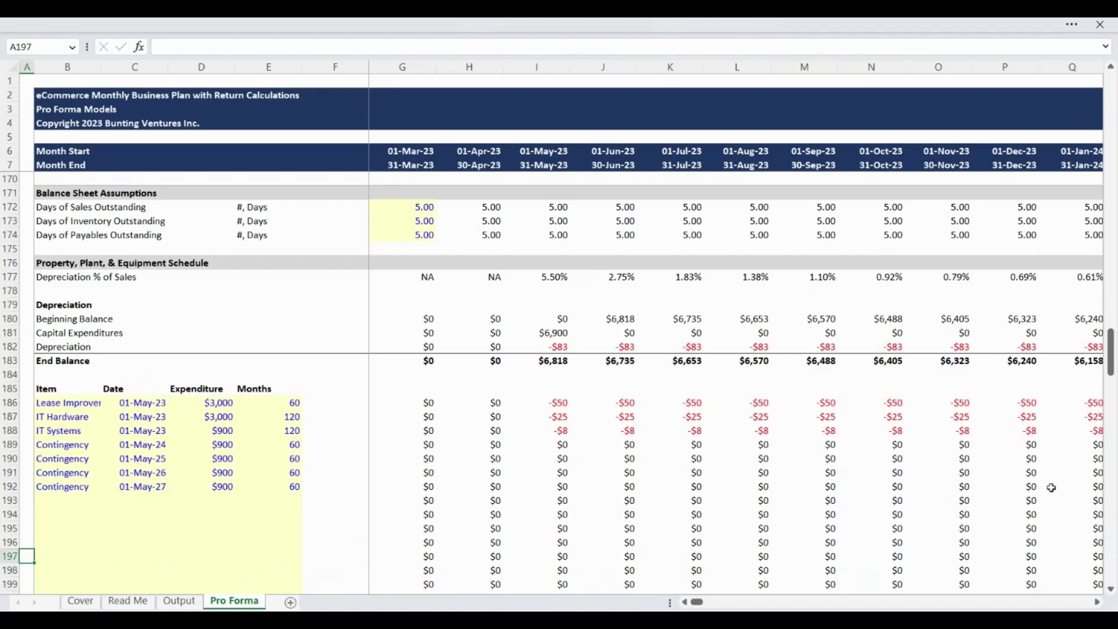
key(Down)
key(Down)
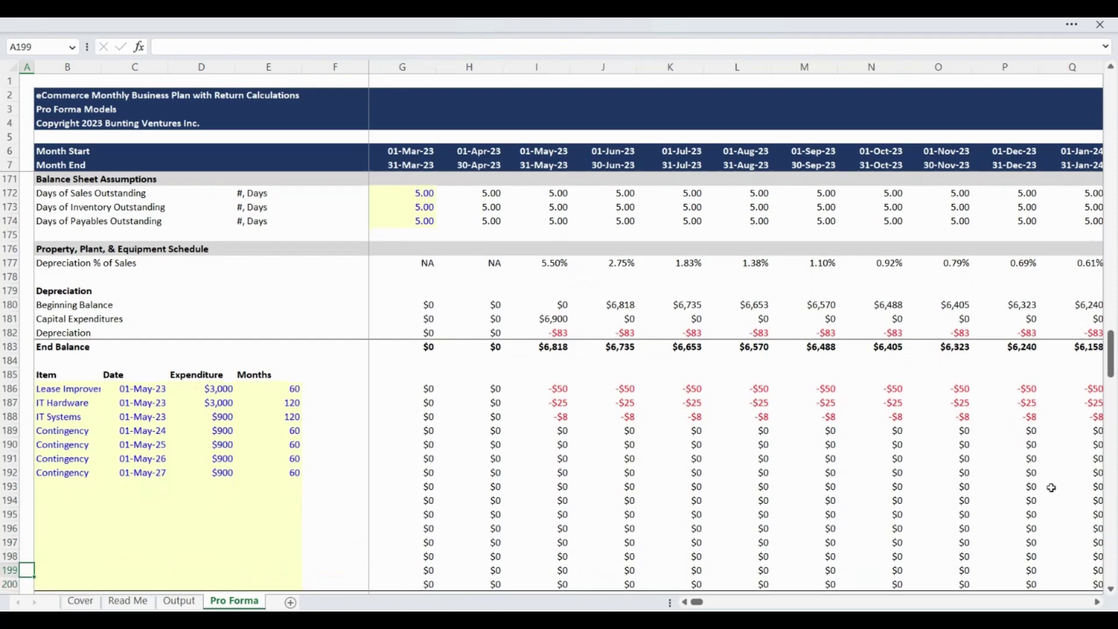
key(Down)
key(Down)
key(Down)
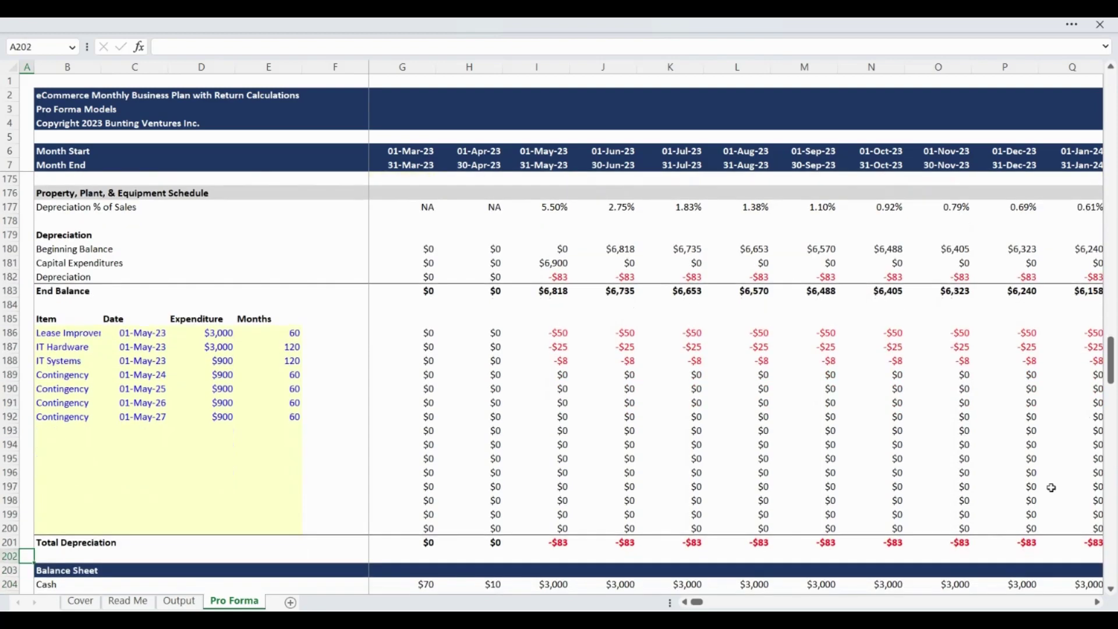
Step: Follow the Total Depreciation row 201 across the monthly columns to May 2027, cell BE201, and review the months through February 2028
key(Up)
key(Right)
key(Right)
key(Right)
key(Right)
key(Right)
key(Right)
key(Right)
key(Right)
key(Right)
key(Right)
key(Right)
key(Right)
key(Right)
key(Right)
key(Right)
key(Right)
key(Right)
key(Right)
key(Right)
key(Right)
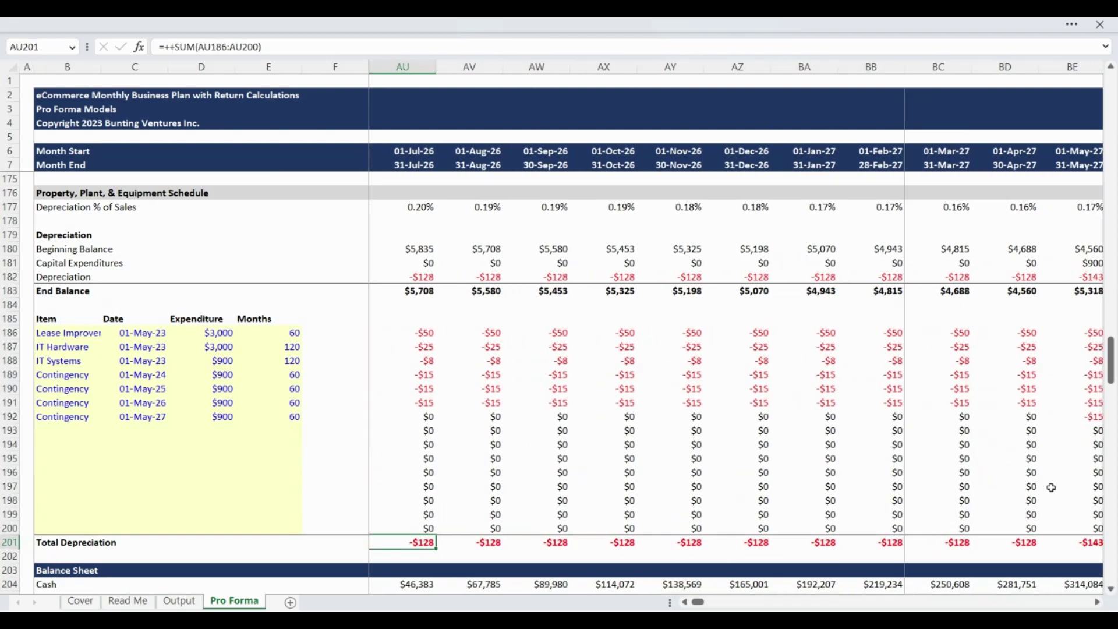
key(alt+Page_Down)
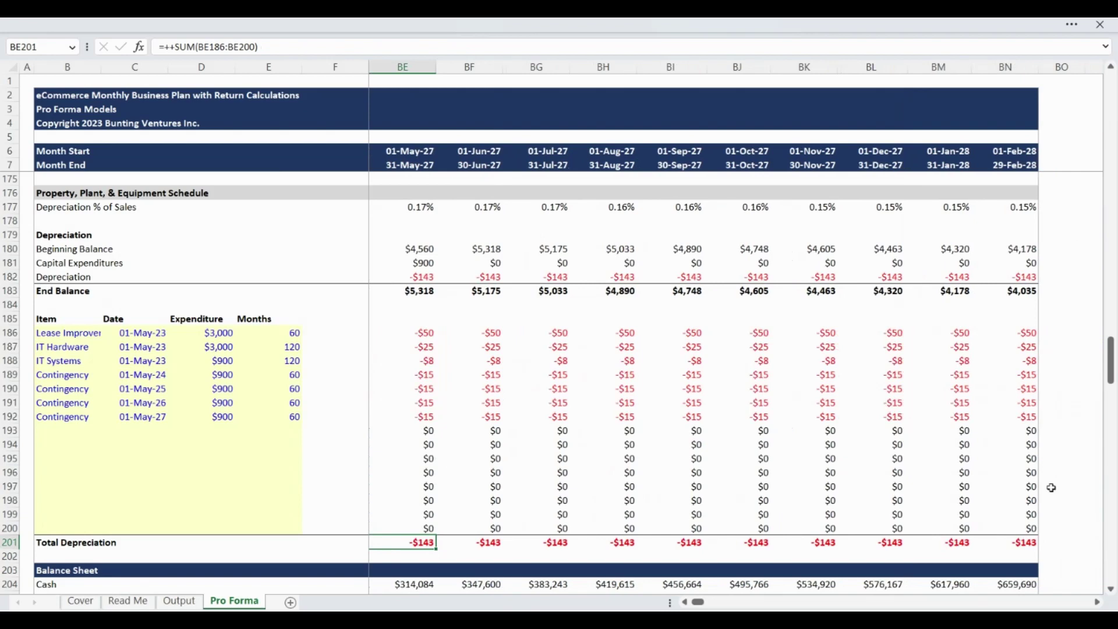
Step: Move back along the Total Depreciation row to column A and review the depreciation schedule's item, date, expenditure, and months inputs
key(Left)
key(Left)
key(Left)
key(Left)
key(Left)
key(Left)
key(Left)
key(Left)
key(Left)
key(Left)
key(Left)
key(Left)
key(Left)
key(Left)
key(Left)
key(Left)
key(Left)
key(Left)
key(Left)
key(Left)
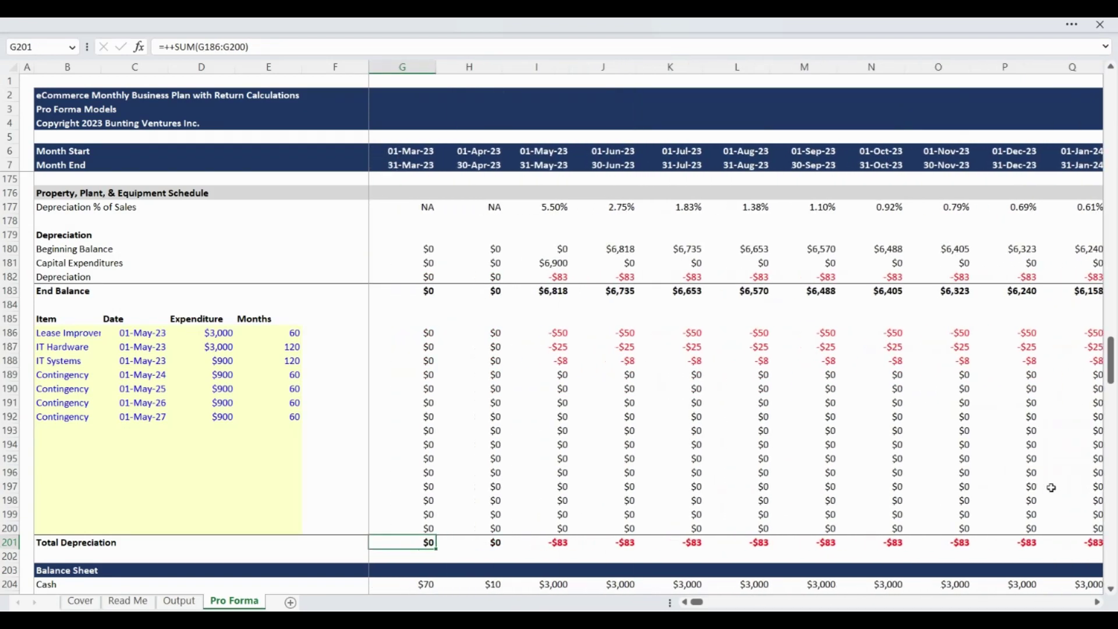
key(Left)
key(Left)
key(Left)
key(Left)
key(Left)
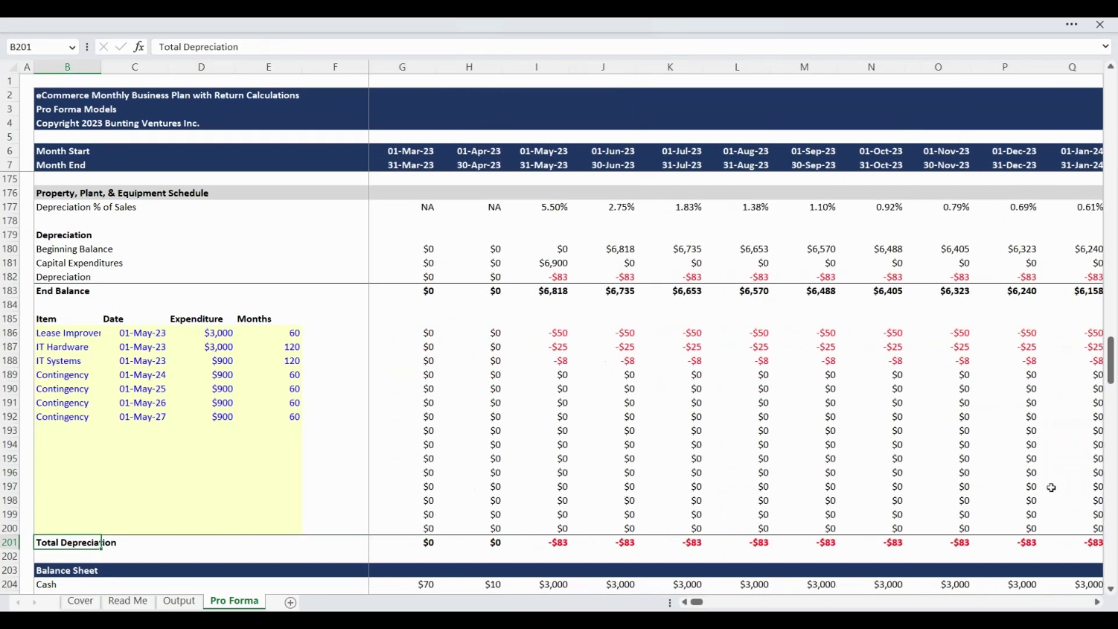
key(Left)
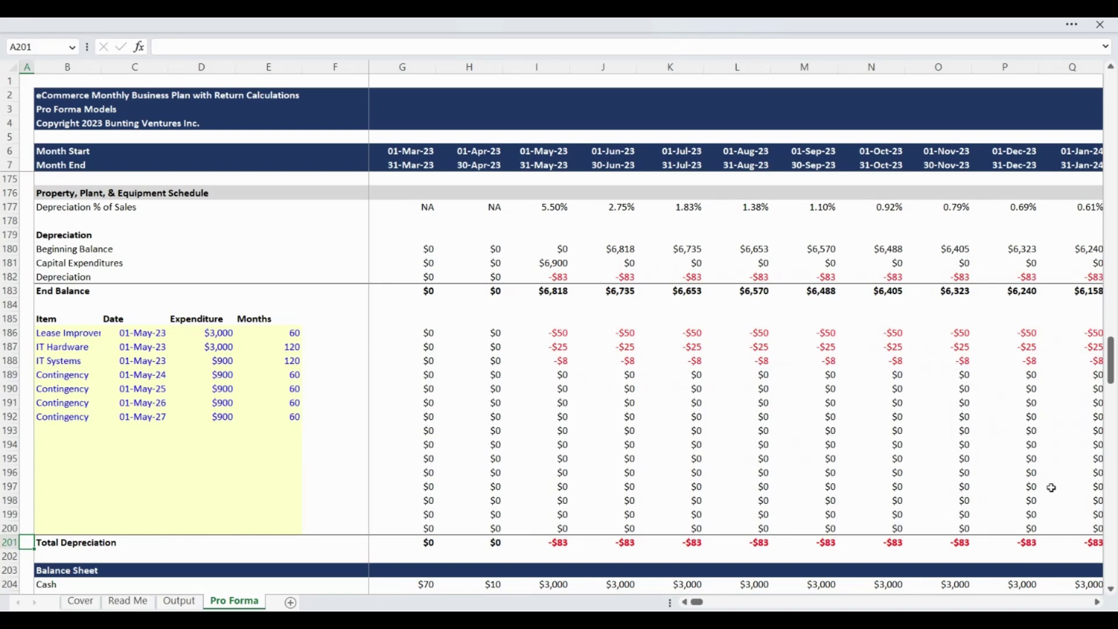
Step: Go down column A to the Check row 229 and examine the Balance Sheet's assets, liabilities, and equity for the first months
key(Down)
key(Down)
key(Down)
key(Down)
key(Down)
key(Down)
key(Down)
key(Down)
key(Down)
key(Down)
key(Down)
key(Down)
key(Down)
key(Down)
key(Down)
key(Down)
key(Down)
key(Down)
key(Down)
key(Down)
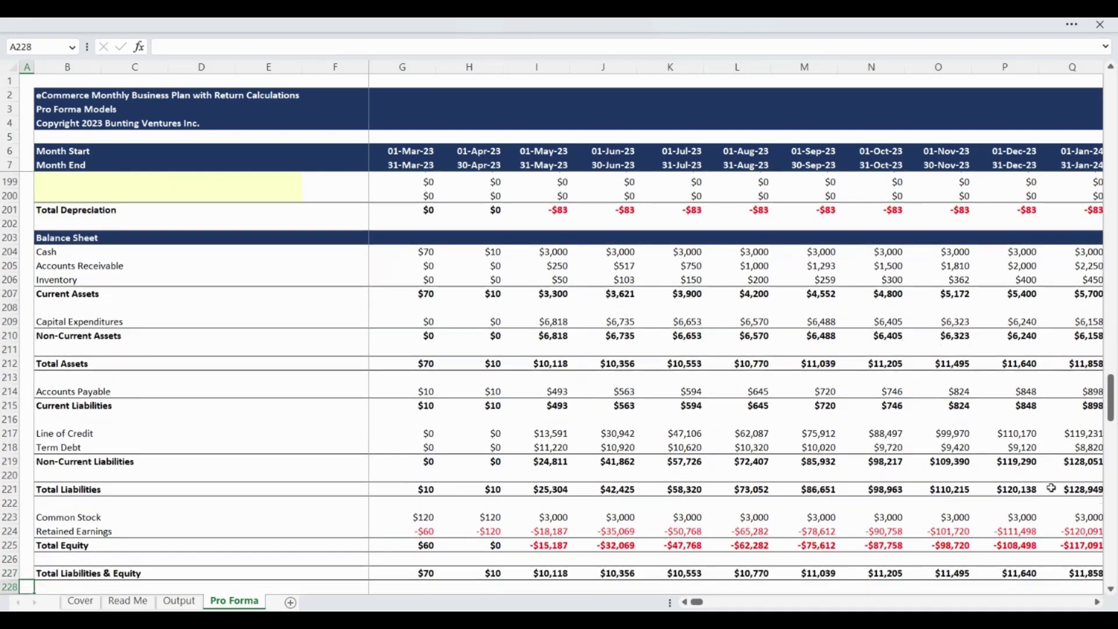
key(Down)
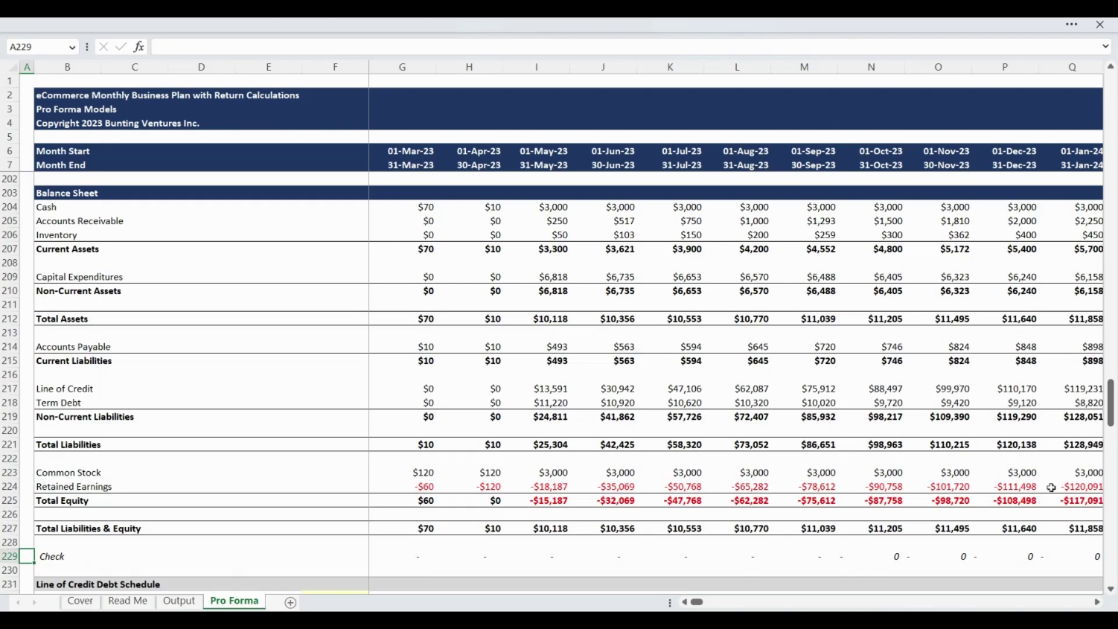
Step: Follow the Balance Sheet's Check row 229 across the monthly columns into the final forecast year
key(Right)
key(Right)
key(Right)
key(Right)
key(Right)
key(Right)
key(Right)
key(Right)
key(Right)
key(Right)
key(Right)
key(Right)
key(Right)
key(Right)
key(Right)
key(Right)
key(Right)
key(Right)
key(Right)
key(Right)
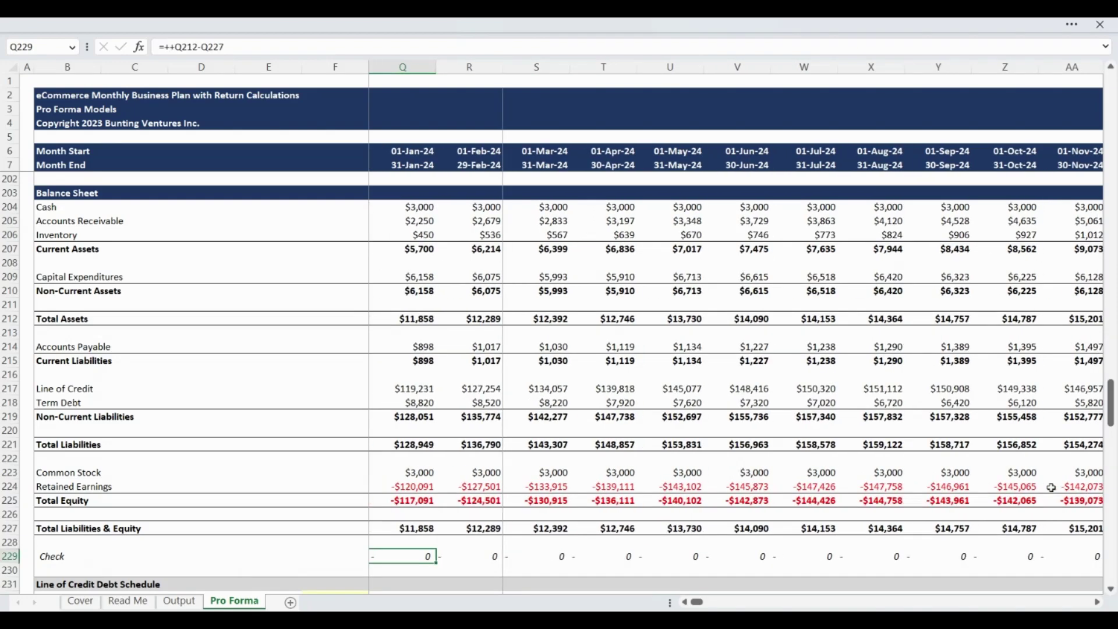
key(Right)
key(Right)
key(Right)
key(Right)
key(Right)
key(Right)
key(Right)
key(Right)
key(Right)
key(Right)
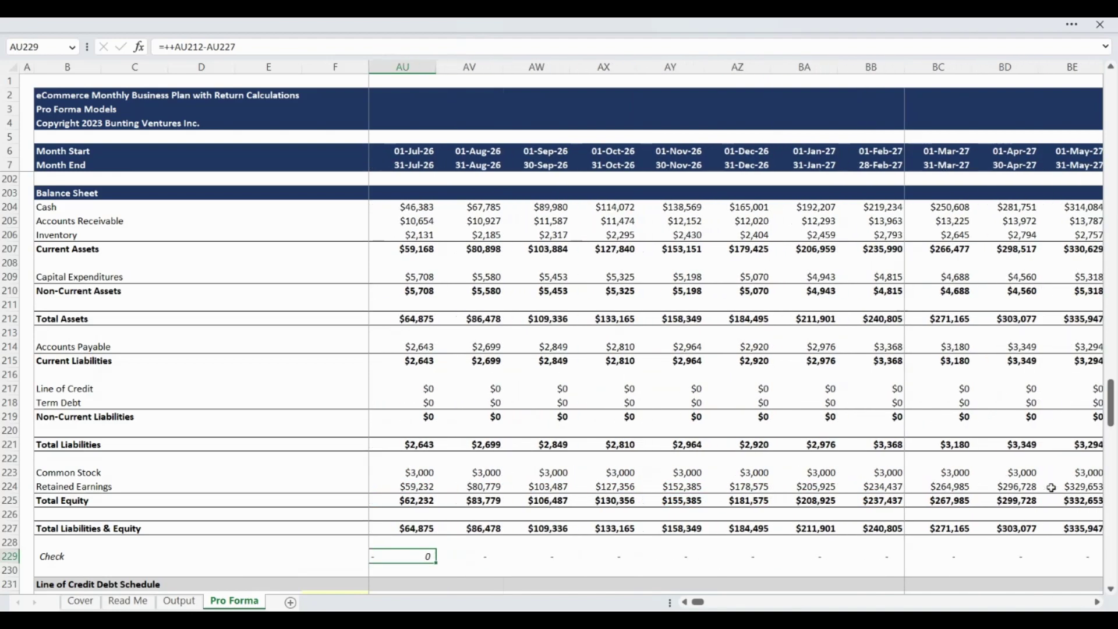
Step: Move up to the Total Liabilities & Equity row 227, review the final year's balances, and return to the March 2023 column
key(Up)
key(Up)
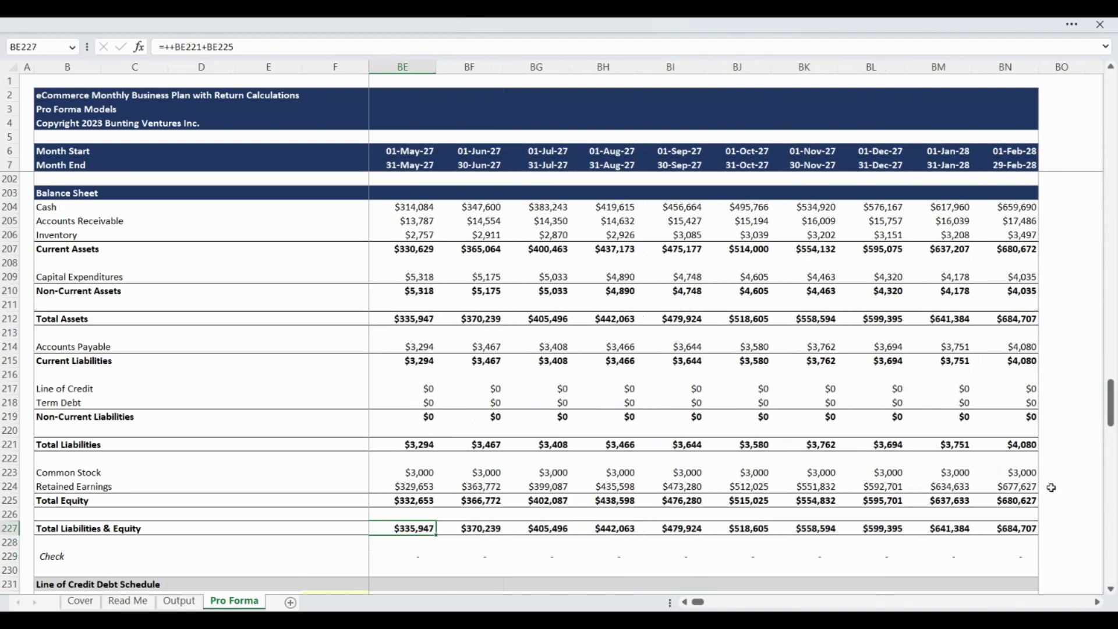
key(Left)
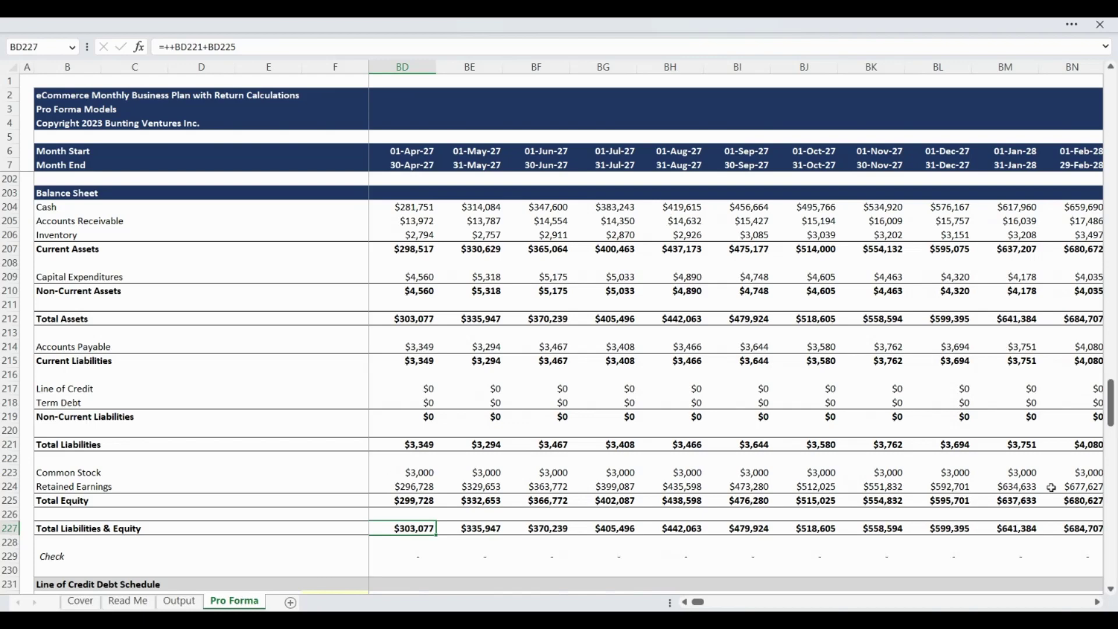
key(ctrl+Left)
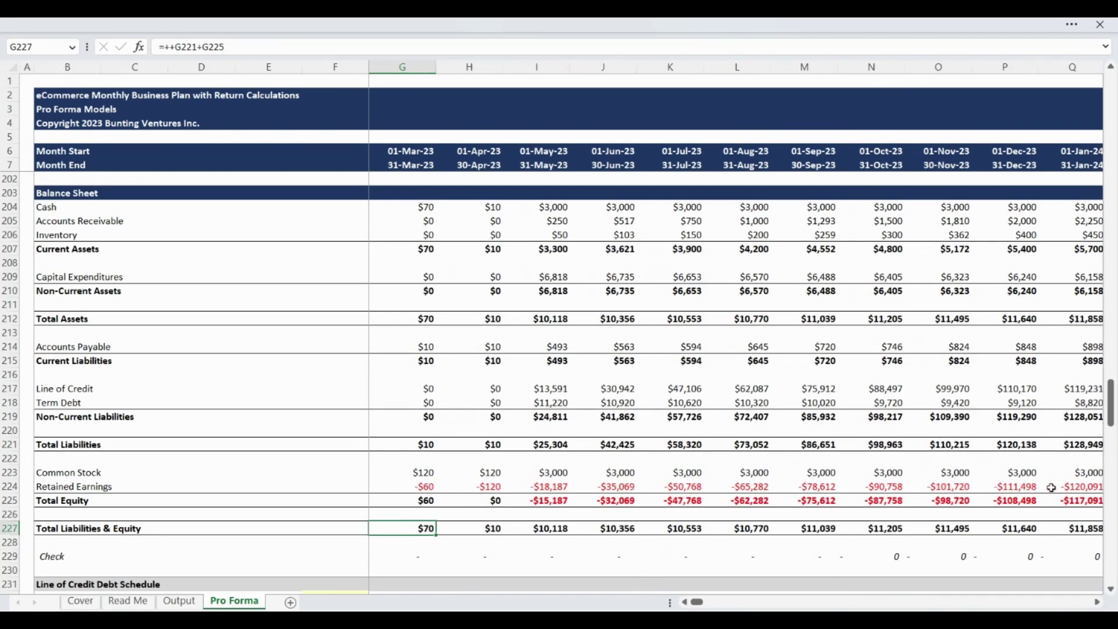
Step: Go to column A and down past the Balance Sheet to row 258, bringing both debt schedules into view
key(Left)
key(Left)
key(Left)
key(Left)
key(Left)
key(Left)
key(Down)
key(Down)
key(Down)
key(Down)
key(Down)
key(Down)
key(Down)
key(Down)
key(Down)
key(Down)
key(Down)
key(Down)
key(Down)
key(Down)
key(Down)
key(Down)
key(Down)
key(Down)
key(Down)
key(Down)
key(Down)
key(Down)
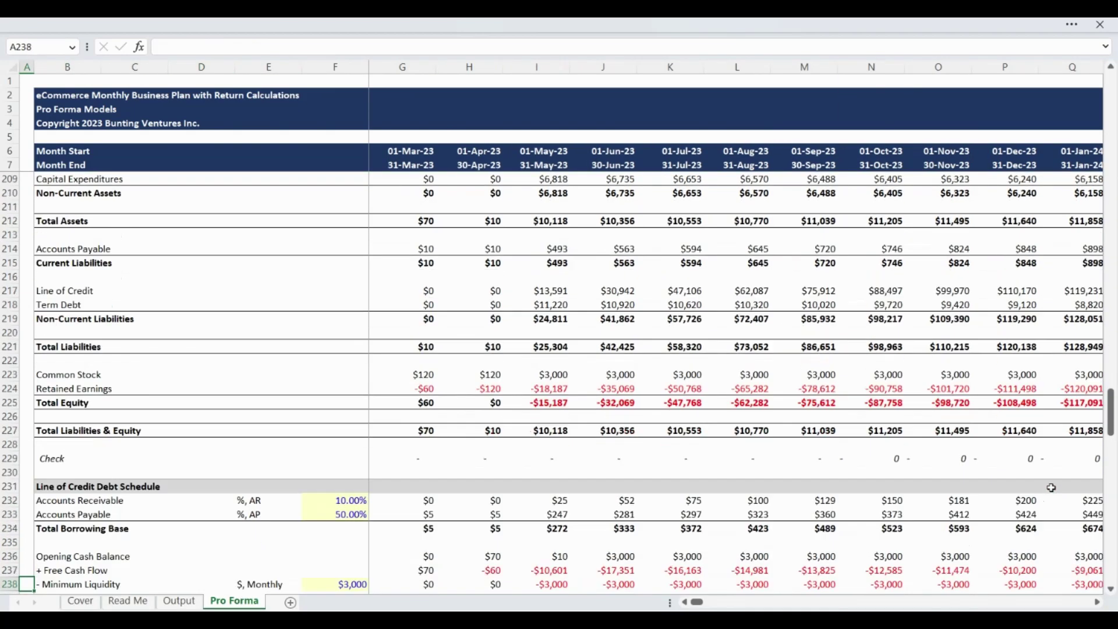
key(Down)
key(Down)
Step: Return up column A to row 231 and review the Line of Credit Debt Schedule's borrowing base, liquidity, and interest rate inputs
key(Up)
key(Up)
key(Up)
key(Up)
key(Up)
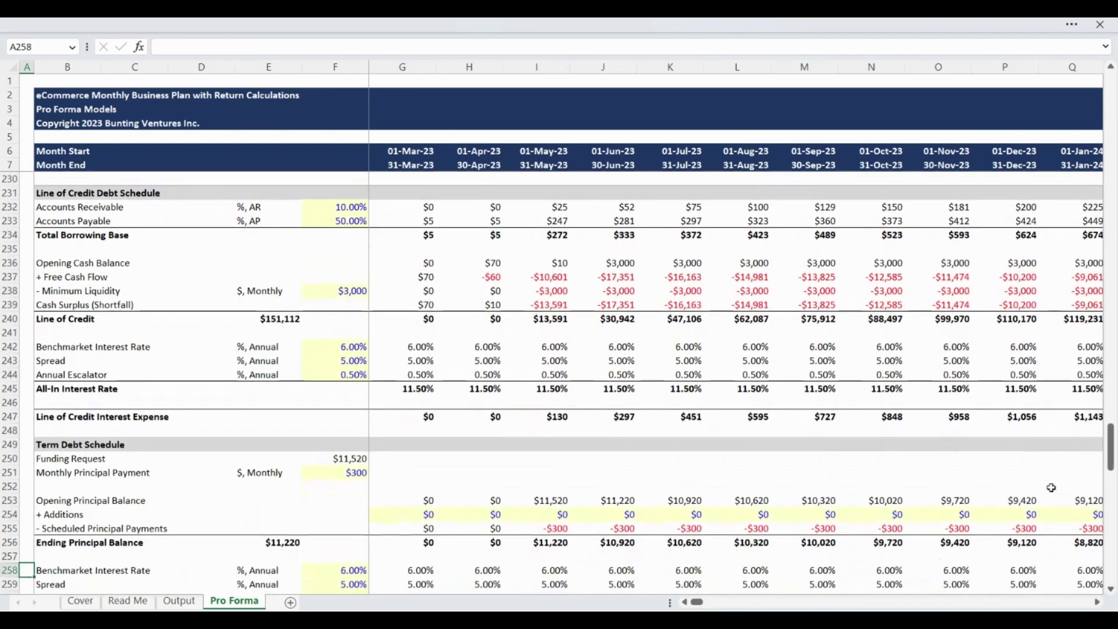
key(Up)
key(Up)
key(Up)
key(Up)
key(Up)
key(Up)
key(Up)
key(Up)
key(Up)
key(Up)
key(Up)
key(Up)
key(Up)
key(Up)
key(Up)
key(Up)
key(Up)
key(Up)
key(Up)
key(Up)
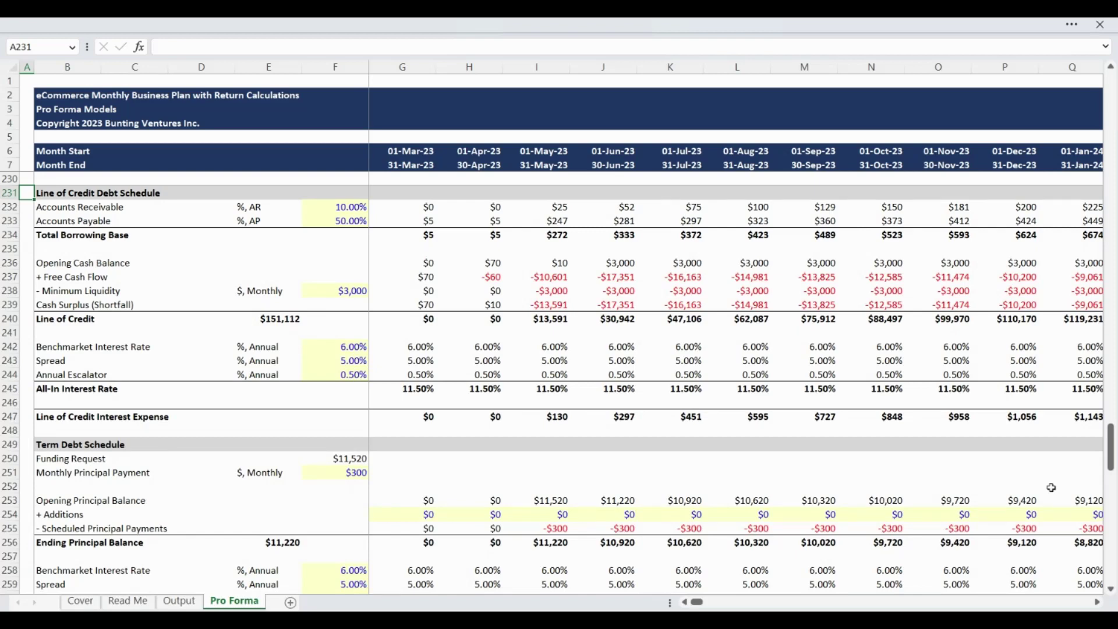
Step: Step through the borrowing base and cash surplus rows to G240 and examine the March 2023 Line of Credit formula
key(Down)
key(Down)
key(Right)
key(Right)
key(Right)
key(Down)
key(Down)
key(Down)
key(Down)
key(Down)
key(Right)
key(Right)
key(Down)
key(Right)
key(Down)
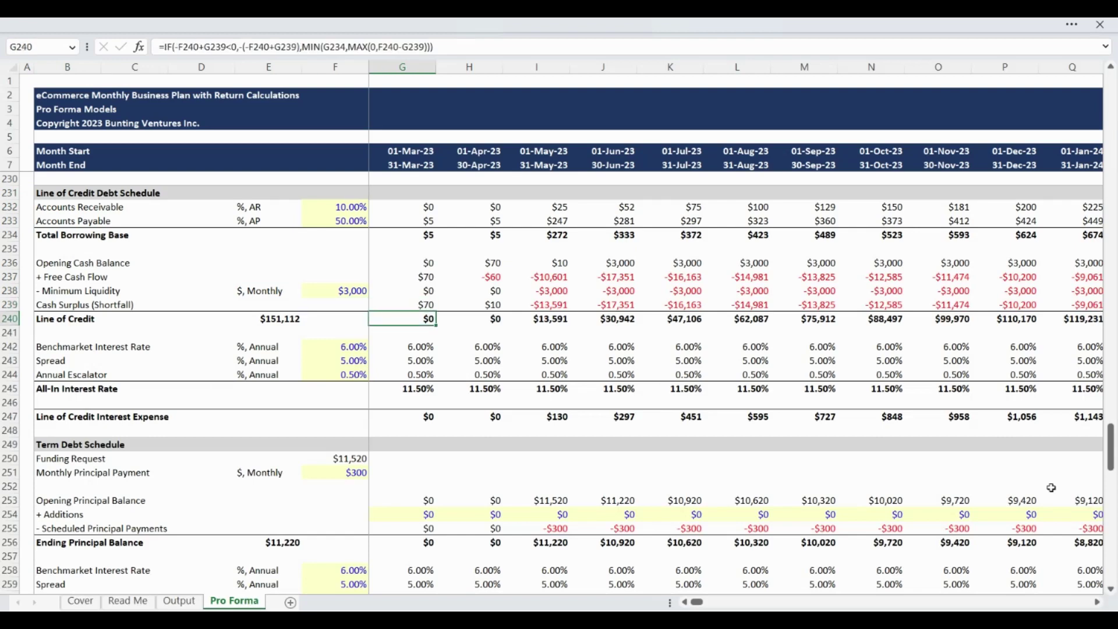
Step: Follow row 241 beneath the Line of Credit balances across the monthly columns into 2026 and examine the draws and repayments
key(Down)
key(Right)
key(Right)
key(Right)
key(Right)
key(Right)
key(Right)
key(Right)
key(Right)
key(Right)
key(Right)
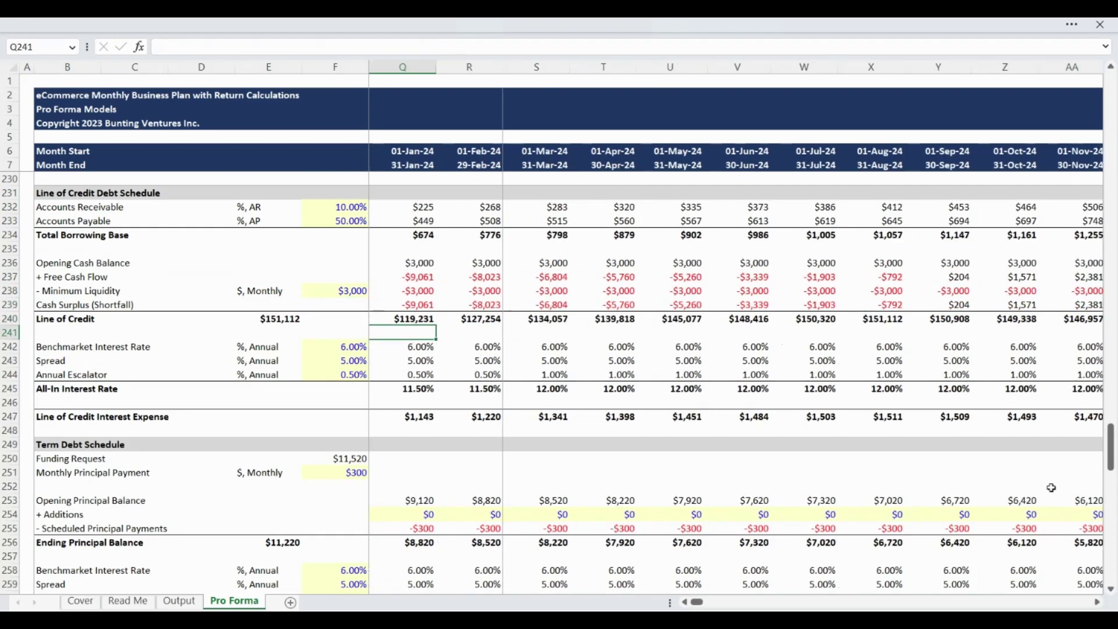
key(Right)
key(Right)
key(Right)
key(Right)
key(Right)
key(Right)
key(Right)
key(Right)
key(Right)
key(Right)
key(Right)
key(Right)
key(Right)
key(Right)
key(Right)
key(Right)
key(Right)
key(Right)
key(Right)
key(Right)
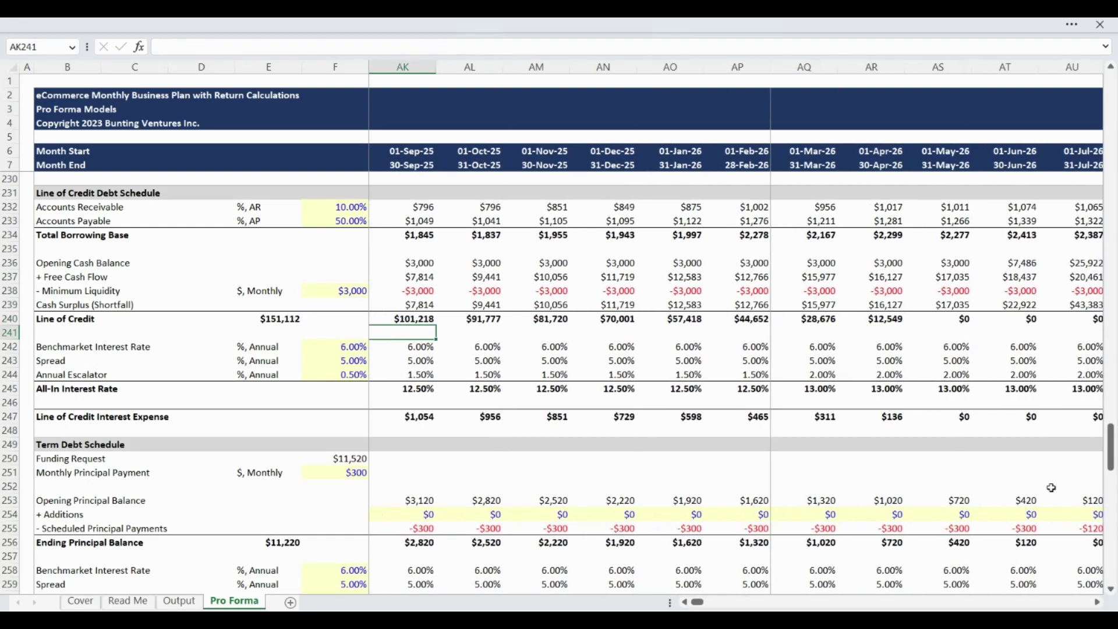
key(Right)
key(Right)
key(Right)
key(Right)
key(Right)
key(Right)
key(Right)
key(Right)
key(Right)
key(Right)
Step: Trace the Line of Credit balances back from 2026 to the March 2023 cell G240
key(Left)
key(Left)
key(Left)
key(Left)
key(Left)
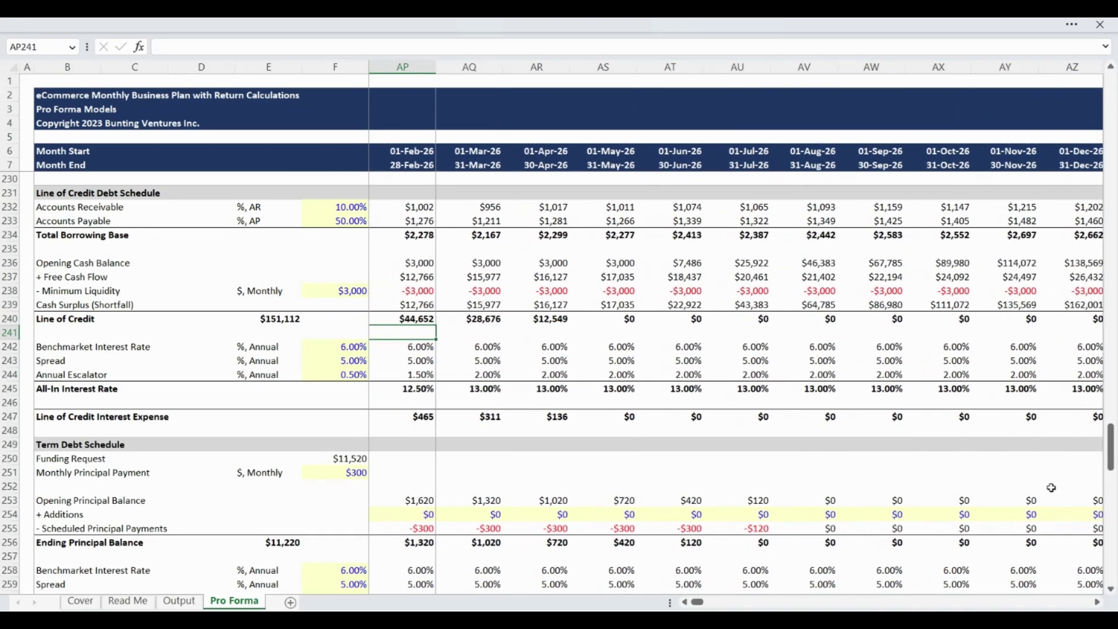
key(Left)
key(Left)
key(Left)
key(Left)
key(Left)
key(Left)
key(Left)
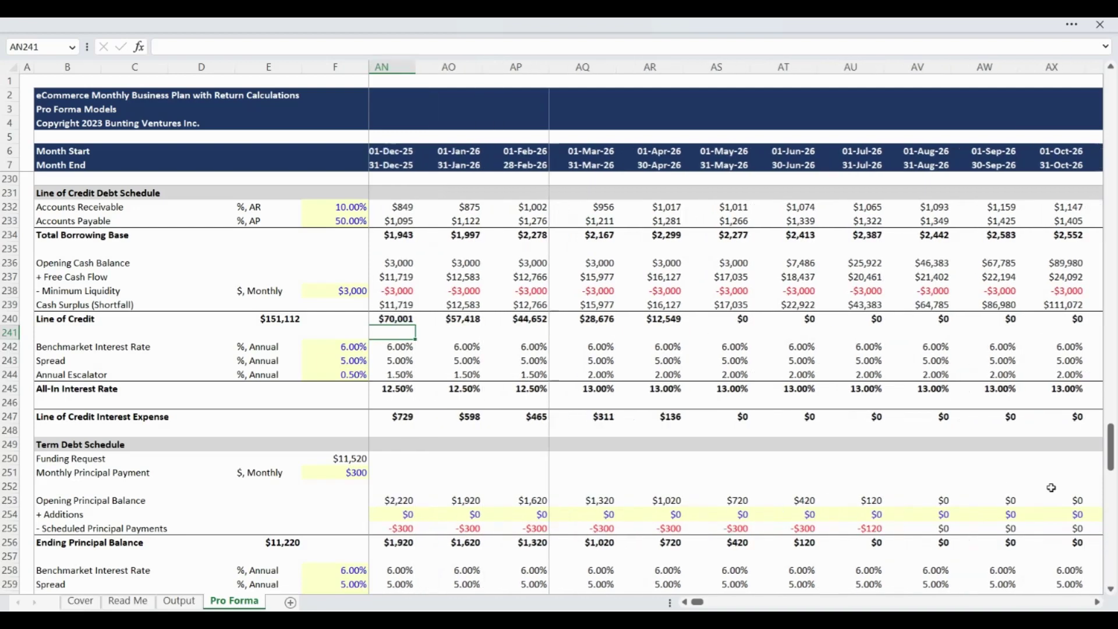
key(Up)
key(Left)
key(Left)
key(Left)
key(Left)
key(Left)
key(Left)
key(Left)
key(Left)
key(Left)
key(Left)
key(Left)
key(Left)
key(Left)
key(Left)
key(Left)
key(Left)
key(Left)
key(Left)
key(Left)
key(Left)
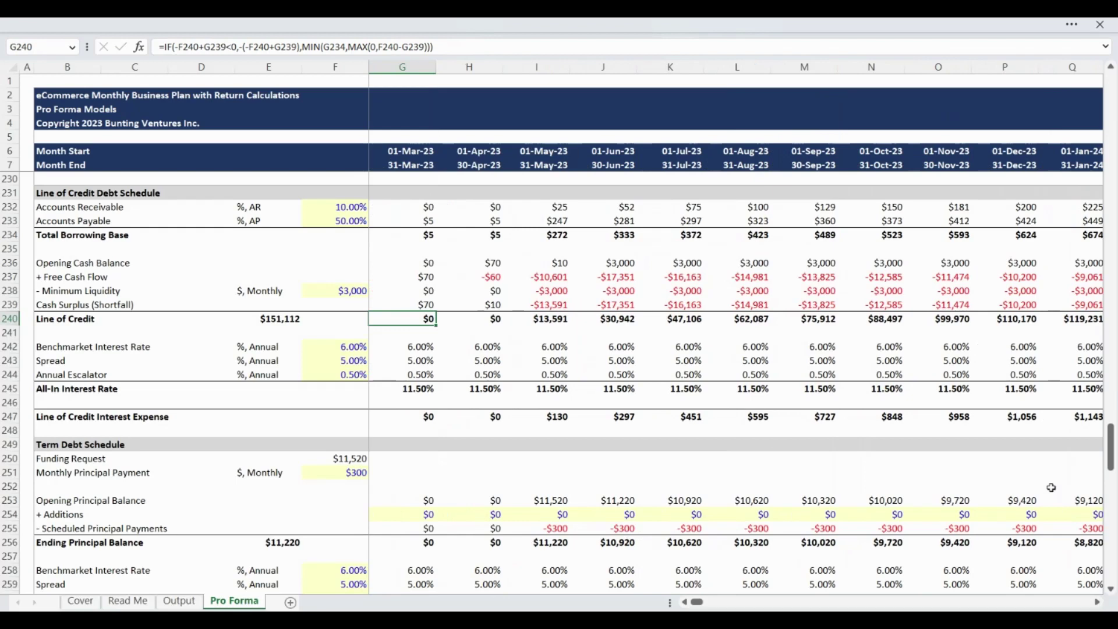
Step: Examine the maximum Line of Credit formula in E240 and return to column A of that row
key(Left)
key(Left)
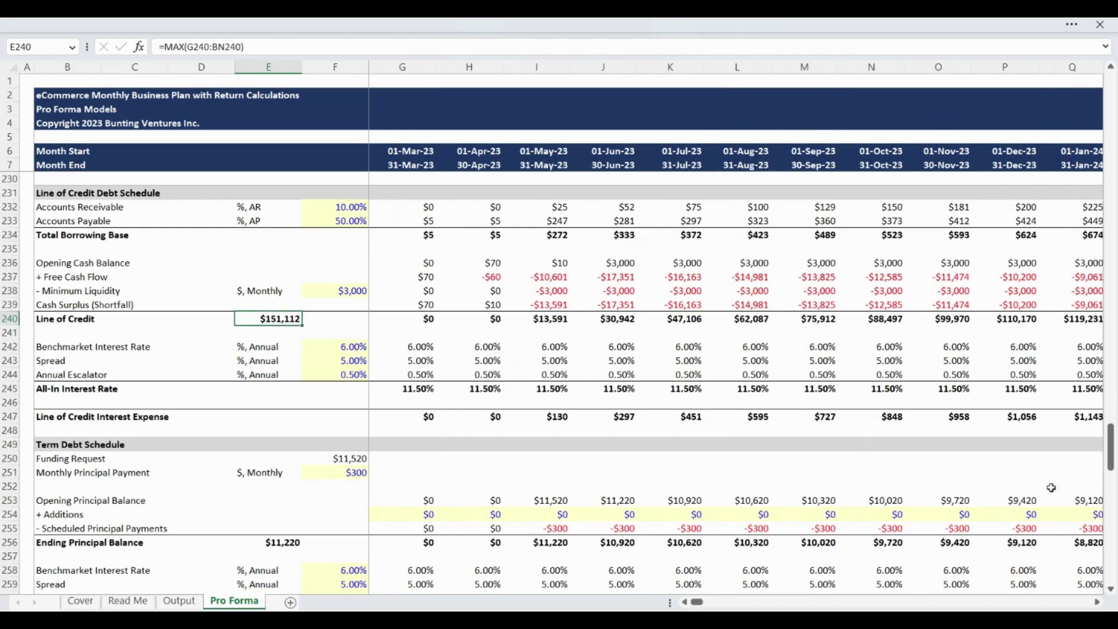
key(Left)
key(Left)
key(Left)
key(Left)
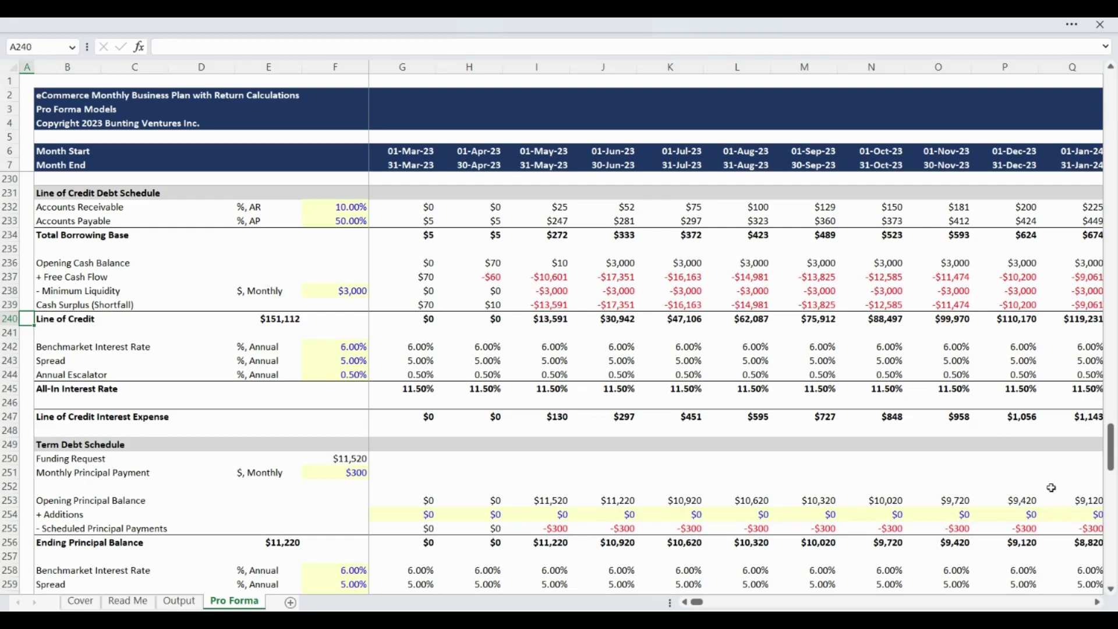
Step: Move down column A from the Line of Credit row through the Term Debt Schedule to A275 in the Cash Flow Statement
key(Down)
key(Down)
key(Down)
key(Down)
key(Down)
key(Down)
key(Down)
key(Down)
key(Down)
key(Down)
key(Down)
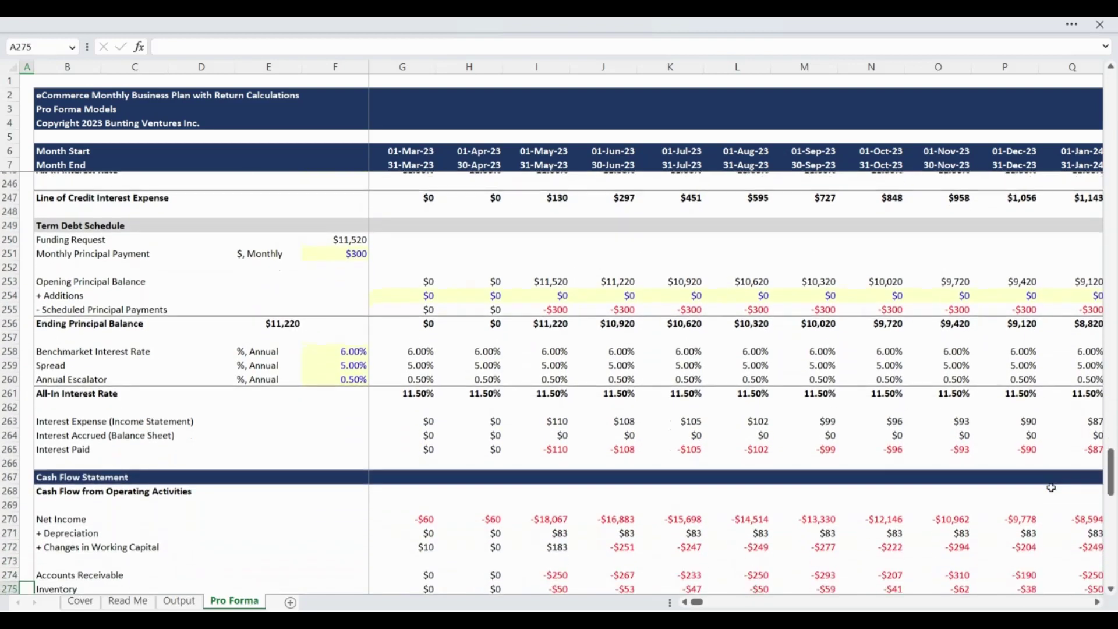
Step: Go back up to the Term Debt Schedule's interest rate rows and examine the March 2023 Ending Principal Balance formula in G256
key(Up)
key(Up)
key(Up)
key(Up)
key(Up)
key(Up)
key(Up)
key(Up)
key(Up)
key(Up)
key(Up)
key(Up)
key(Up)
key(Up)
key(Up)
key(Up)
key(Up)
key(Right)
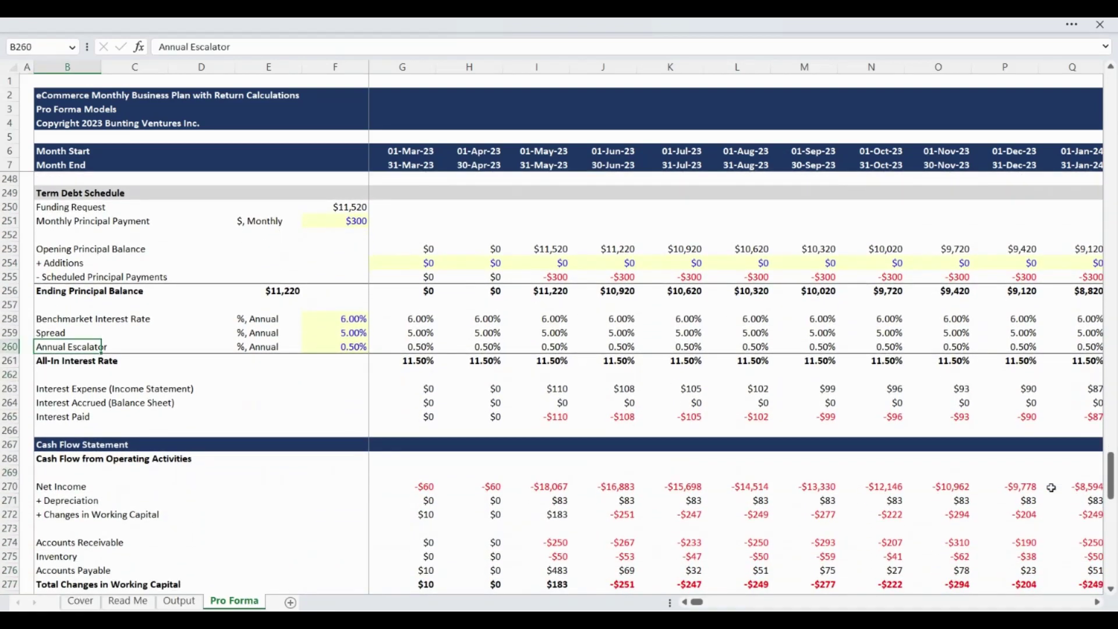
key(Right)
key(Right)
key(Up)
key(Right)
key(Up)
key(Right)
key(Up)
key(Right)
key(Up)
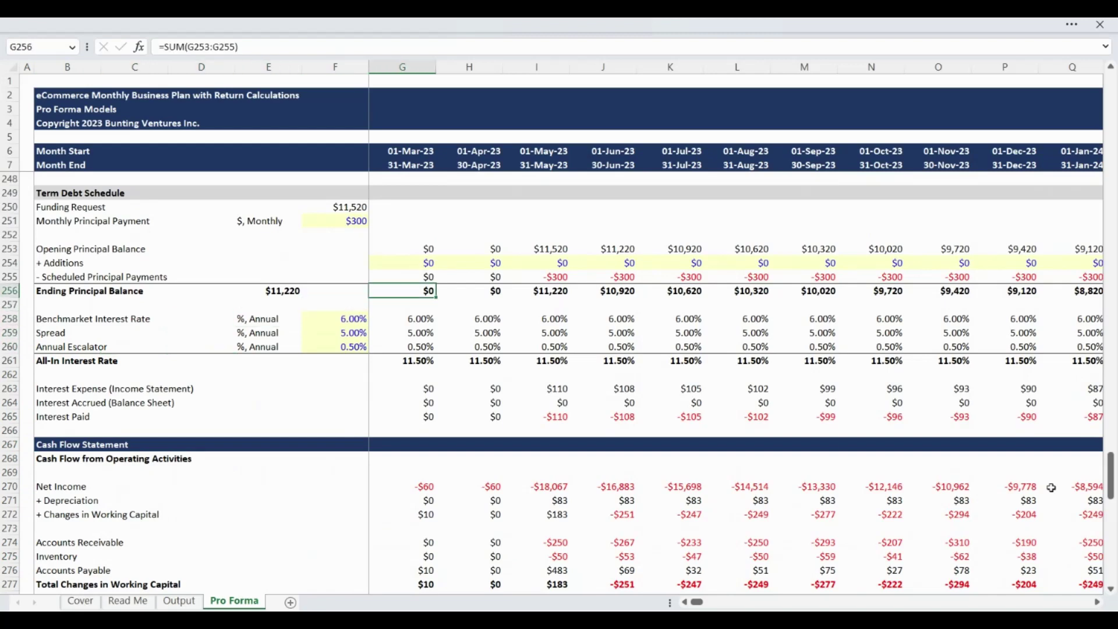
Step: Follow the term debt Ending Principal Balance along row 256 across the monthly columns into 2026 to examine the loan's paydown
key(Right)
key(Right)
key(Right)
key(Right)
key(Right)
key(Right)
key(Right)
key(Right)
key(Right)
key(Right)
key(Right)
key(Right)
key(Right)
key(Right)
key(Right)
key(Right)
key(Right)
key(Right)
key(Right)
key(Right)
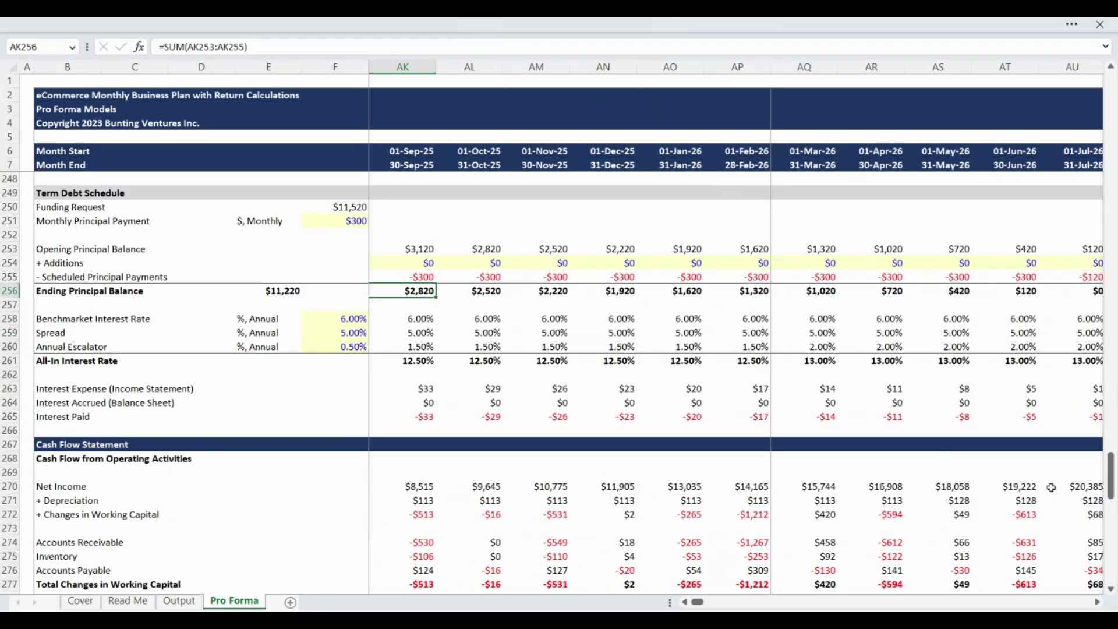
key(Right)
key(Right)
key(Right)
key(Right)
key(Right)
key(Right)
key(Right)
key(Right)
key(Right)
key(Right)
Step: Trace the Ending Principal Balance back to March 2023 in G256 and return to column A of that row
key(Left)
key(Left)
key(Left)
key(Left)
key(Left)
key(Left)
key(Left)
key(Left)
key(Left)
key(Left)
key(ctrl+Left)
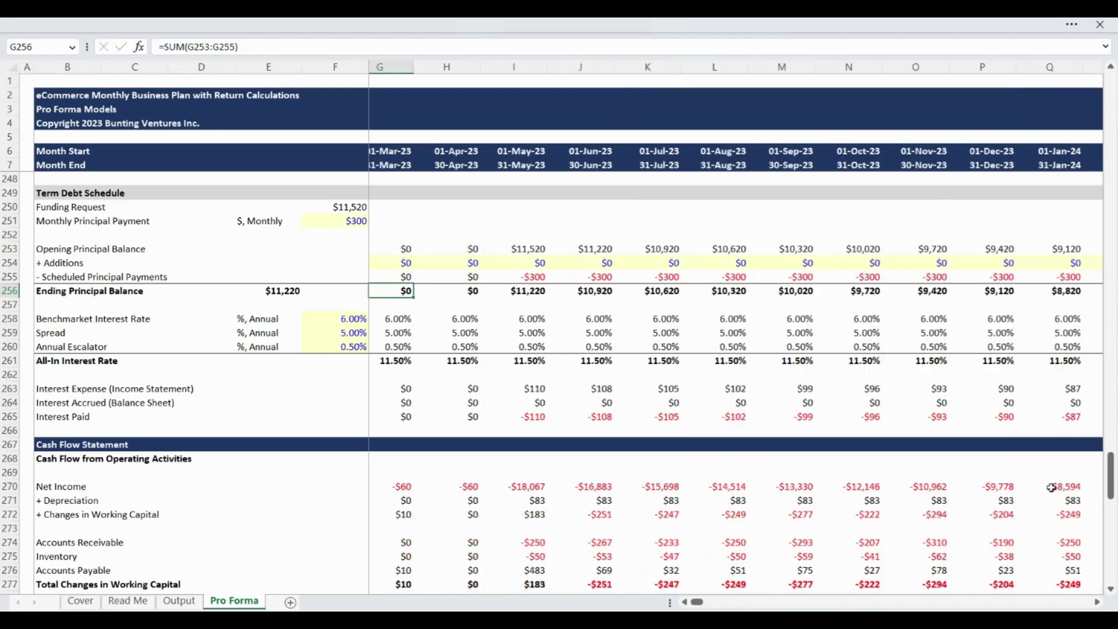
key(Left)
key(Left)
key(Left)
key(Left)
key(Home)
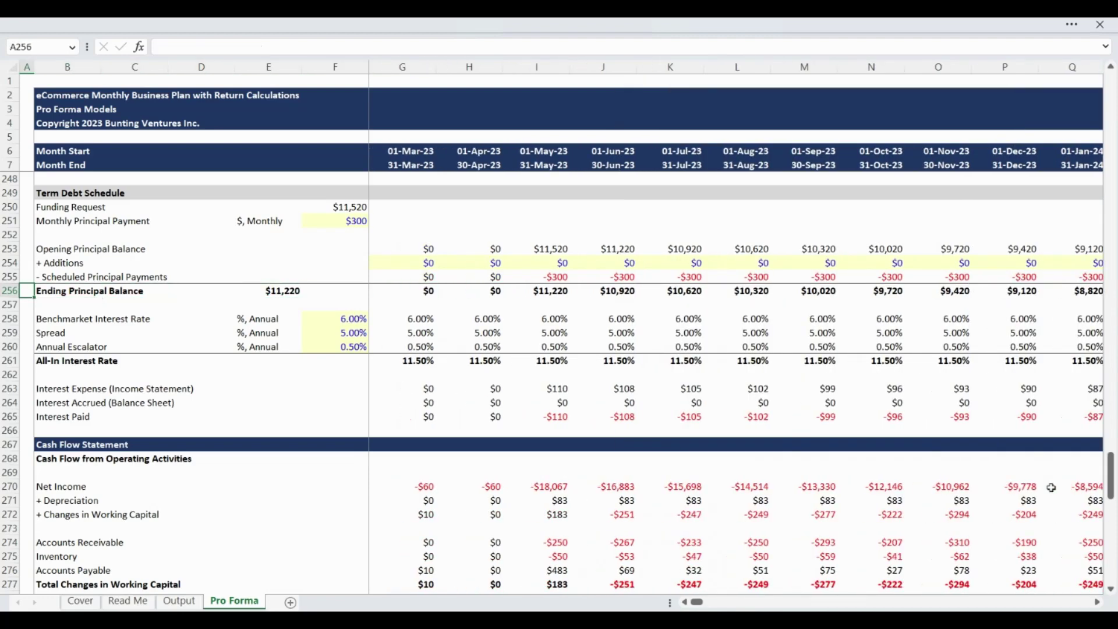
Step: Move down column A through the operating, investing and financing sections of the Cash Flow Statement to the Key Metrics heading in row 295
key(Down)
key(Down)
key(Down)
key(Down)
key(Down)
key(Down)
key(Down)
key(Down)
key(Down)
key(Down)
key(Down)
key(Down)
key(Down)
key(Down)
key(Down)
key(Down)
key(Down)
key(Down)
key(Down)
key(Down)
key(Down)
key(Down)
key(Down)
key(Down)
key(Down)
key(Down)
key(Down)
key(Down)
key(Down)
key(Down)
key(Down)
key(Down)
key(Down)
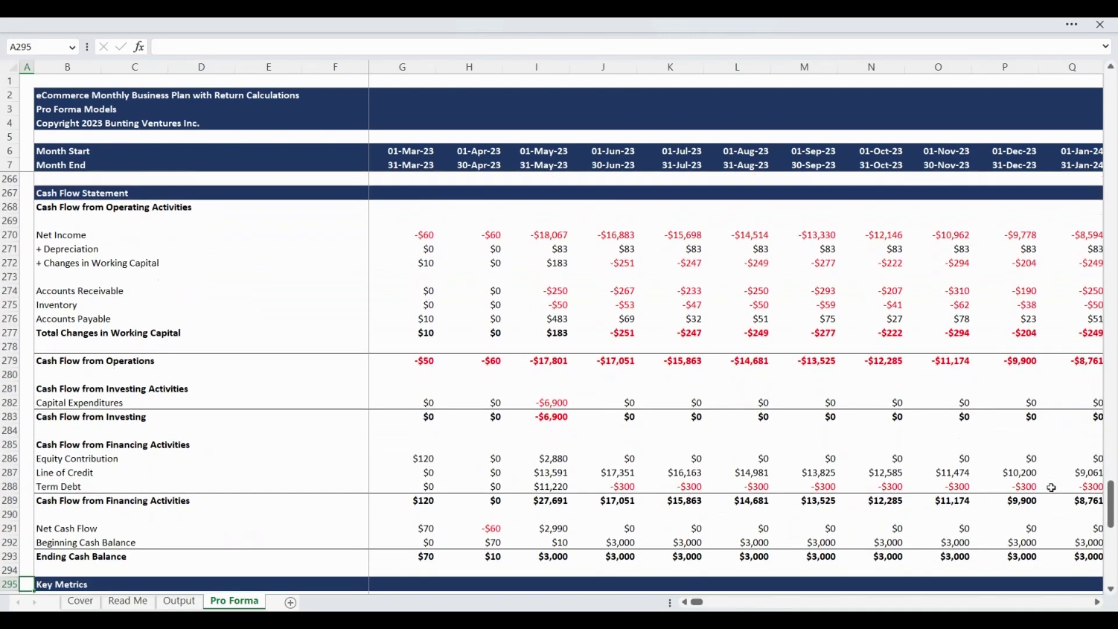
Step: Follow the Ending Cash Balance along row 293 across the monthly columns into 2027 and examine the cash flows through February 2028
key(Up)
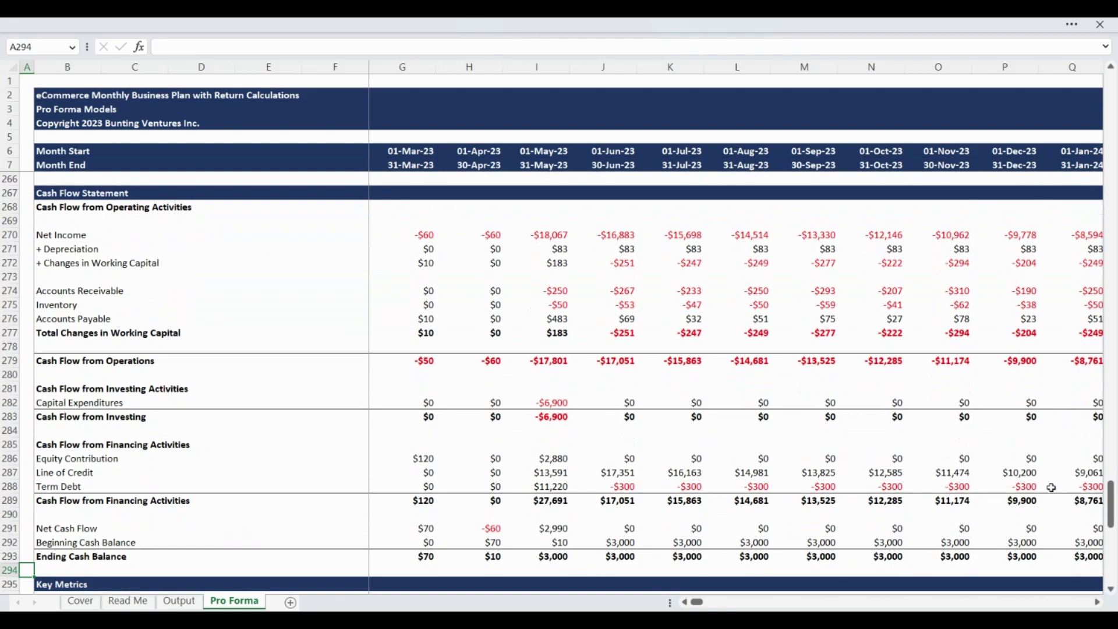
key(Up)
key(Right)
key(Right)
key(Right)
key(Right)
key(Right)
key(Right)
key(Right)
key(Right)
key(Right)
key(Right)
key(Right)
key(Right)
key(Right)
key(Right)
key(Right)
key(Right)
key(Right)
key(Right)
key(Right)
key(Right)
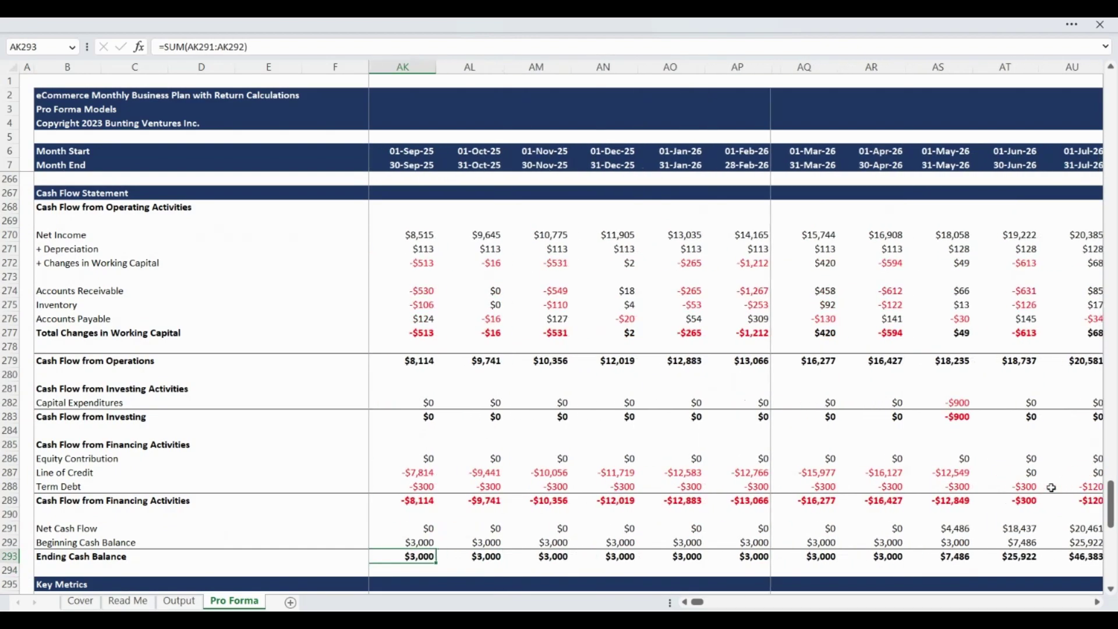
key(Right)
key(Right)
key(Right)
key(Right)
key(Right)
key(Right)
key(Right)
key(Right)
key(Right)
key(Right)
key(Right)
key(Right)
key(Right)
key(Right)
key(Right)
key(Right)
key(Right)
key(Right)
key(Right)
key(Right)
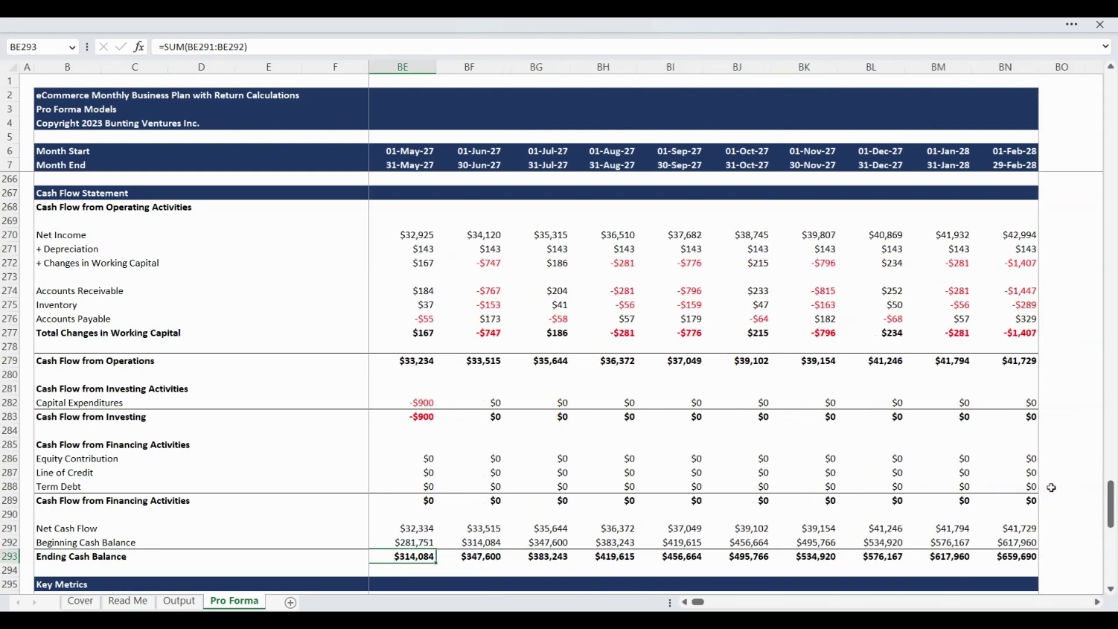
key(Left)
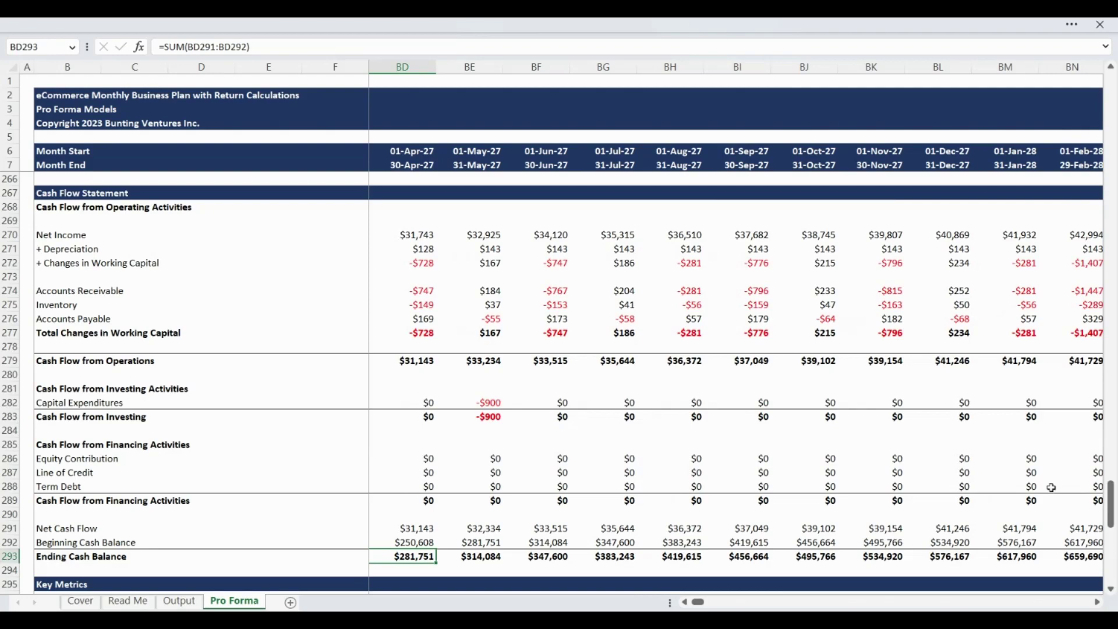
Step: Return to column A and move down through the Key Metrics section to the Gross Levered Returns heading in row 321
key(Home)
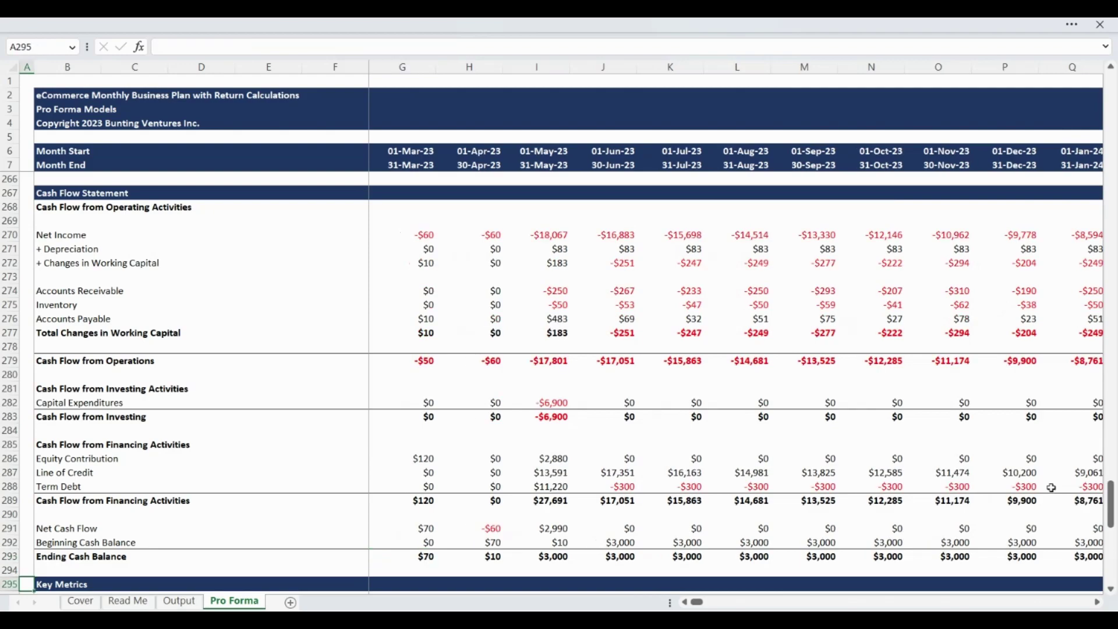
key(Down)
key(Down)
key(Down)
key(Down)
key(Down)
key(Down)
key(Down)
key(Down)
key(Down)
key(Down)
key(Down)
key(Down)
key(Down)
key(Down)
key(Down)
key(Down)
key(Down)
key(Down)
key(Down)
key(Down)
key(Down)
key(Down)
key(Down)
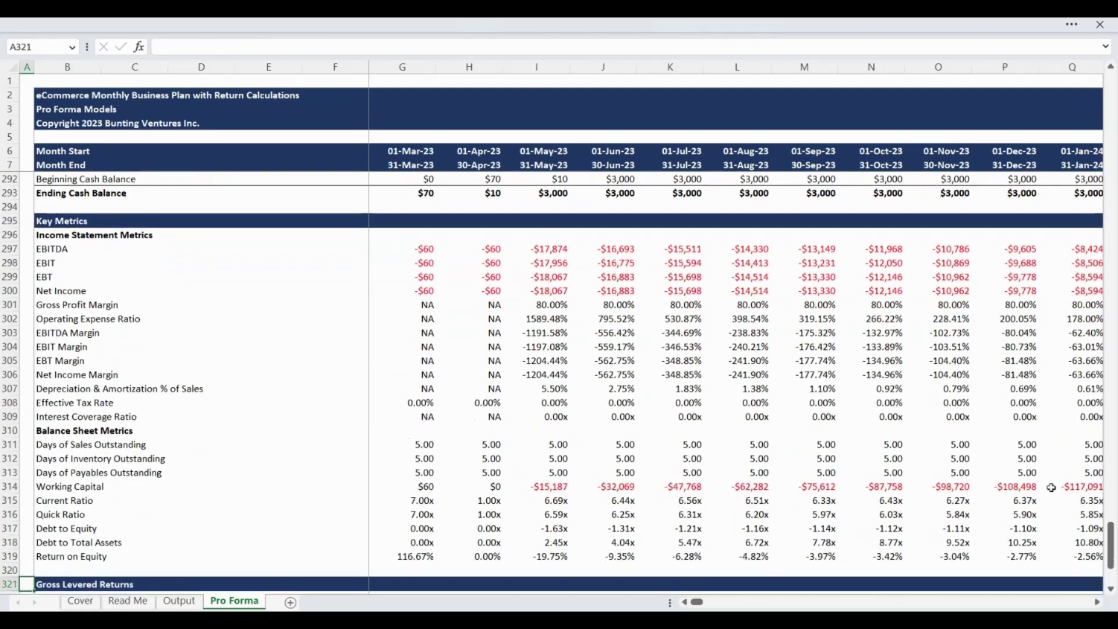
Step: Follow the Debt to Total Assets ratio along row 318 across the monthly columns to July 2026, examining the income statement and balance sheet metrics
key(Up)
key(Right)
key(Up)
key(Up)
key(Up)
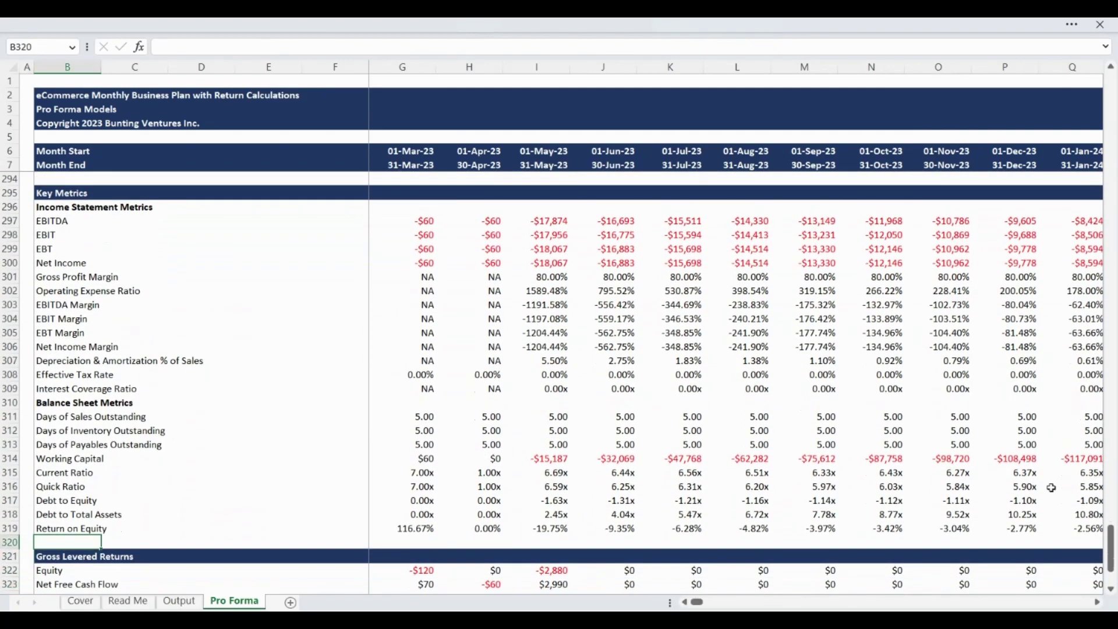
key(Right)
key(Right)
key(Right)
key(Right)
key(Right)
key(Right)
key(Right)
key(Right)
key(Right)
key(Right)
key(Right)
key(Right)
key(Right)
key(Right)
key(Right)
key(Right)
key(Right)
key(Right)
key(Right)
key(Right)
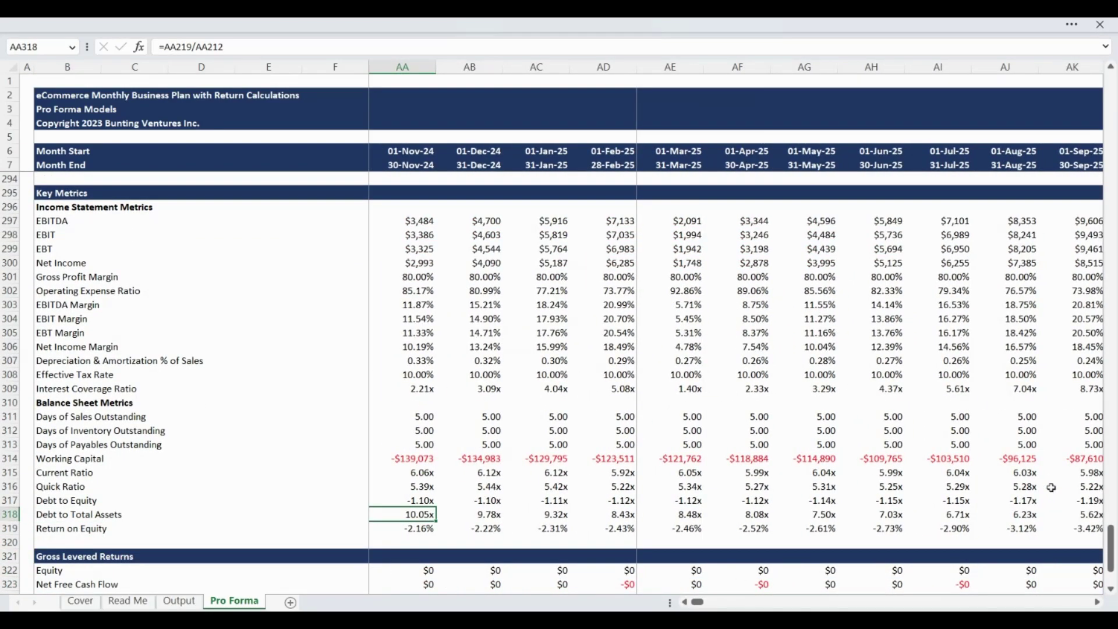
key(Right)
key(Right)
key(Right)
key(Right)
key(Right)
key(Right)
key(Right)
key(Right)
key(Right)
key(Right)
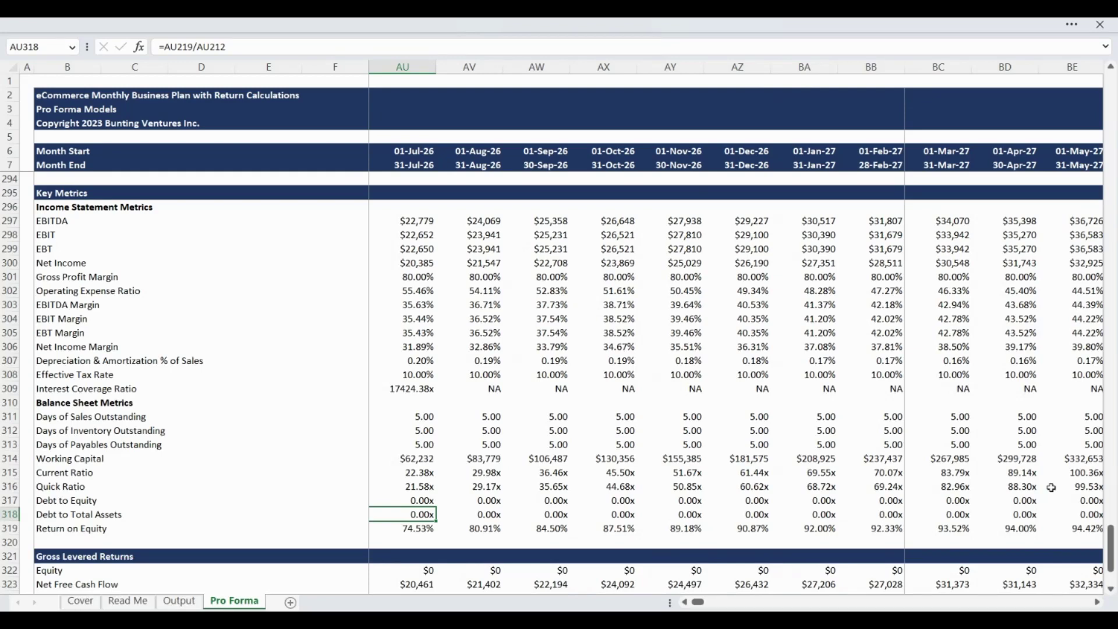
Step: Trace Debt to Total Assets back to May 2026 in AS318, and follow the row forward to January 2027 in BA318
key(Left)
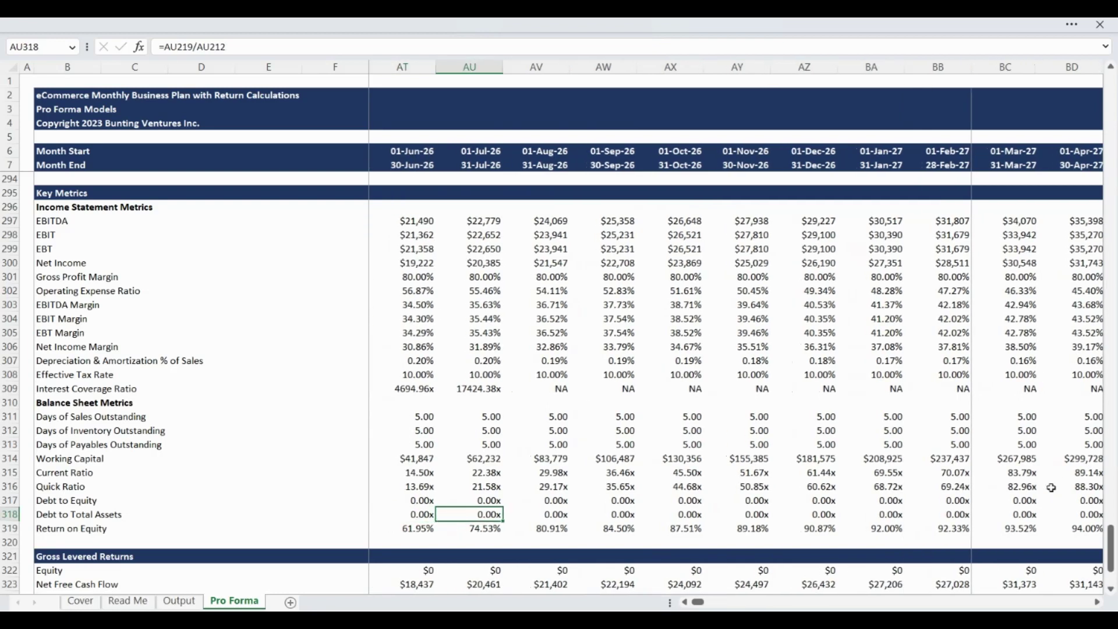
key(Left)
scroll(1050, 487, left, 2)
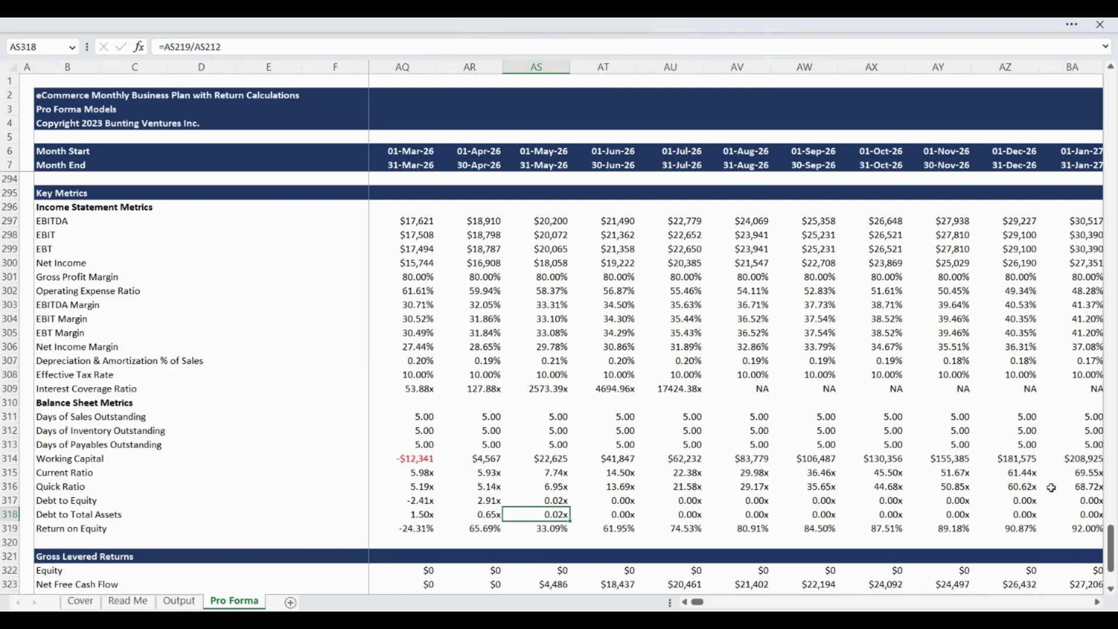
key(Right)
key(Right)
key(Right)
key(Right)
key(Right)
key(Right)
key(Right)
key(Right)
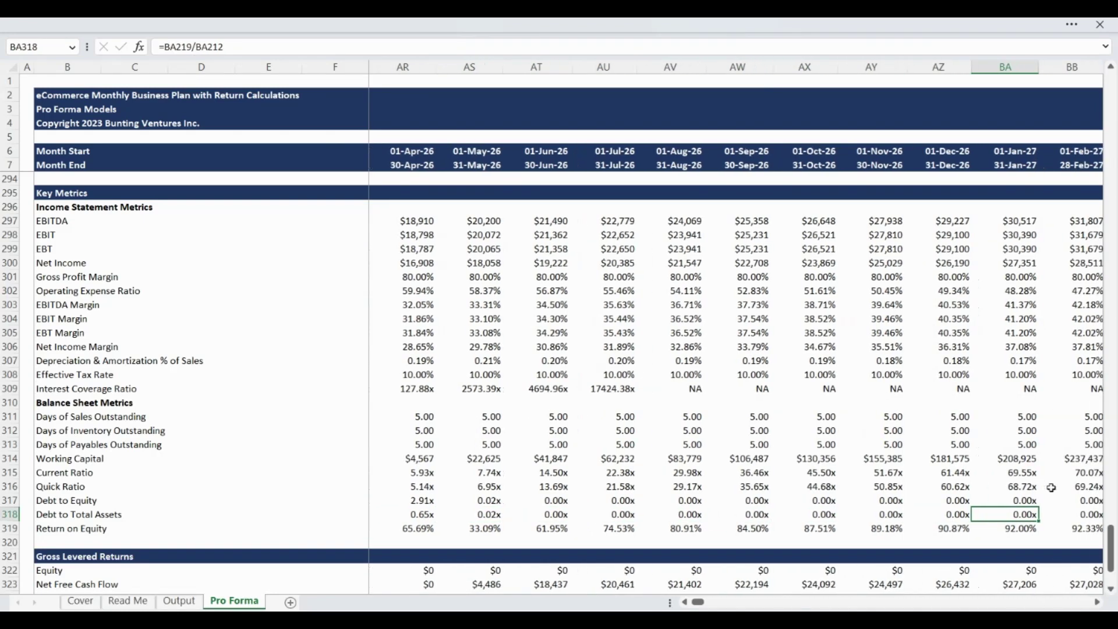
Step: Return to column A and move down to row 349 to examine the Gross Levered Returns section with its Yield, IRR and MoC
key(Home)
key(Down)
key(Down)
key(Down)
key(Down)
key(Down)
key(Down)
key(Down)
key(Down)
key(Down)
key(Down)
key(Down)
key(Down)
key(Down)
key(Down)
key(Down)
key(Down)
key(Down)
key(Down)
key(Down)
key(Down)
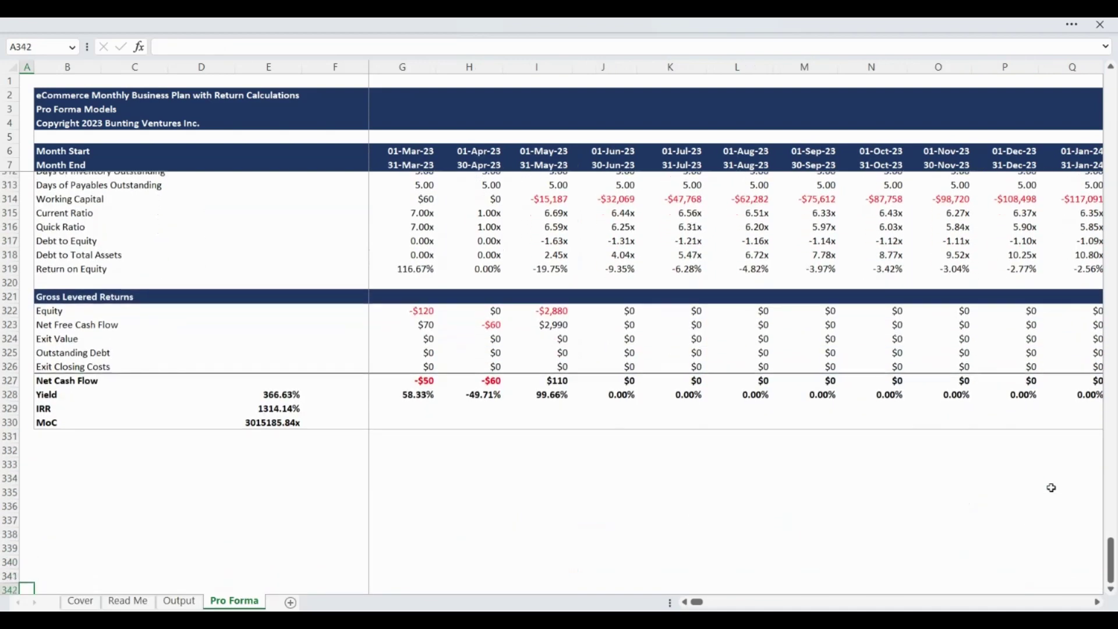
key(Down)
key(Down)
key(Down)
key(Down)
key(Down)
key(Down)
key(Down)
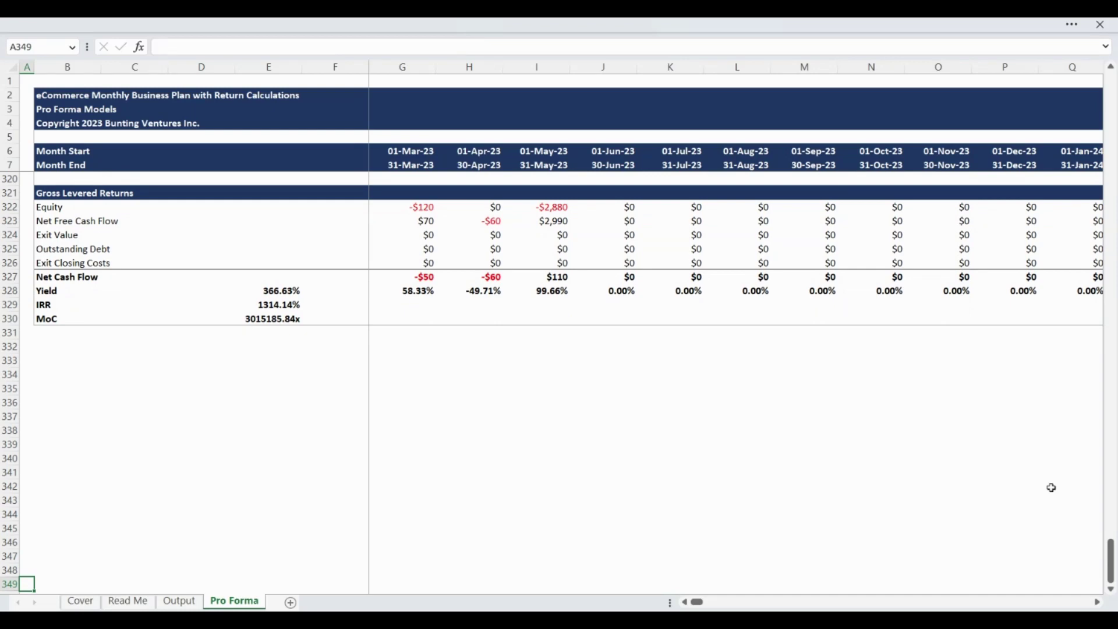
Step: Switch to the Output sheet and move down column A past the Customer Growth chart to the Revenue Tracking and Revenue Growth charts
key(ctrl+Page_Up)
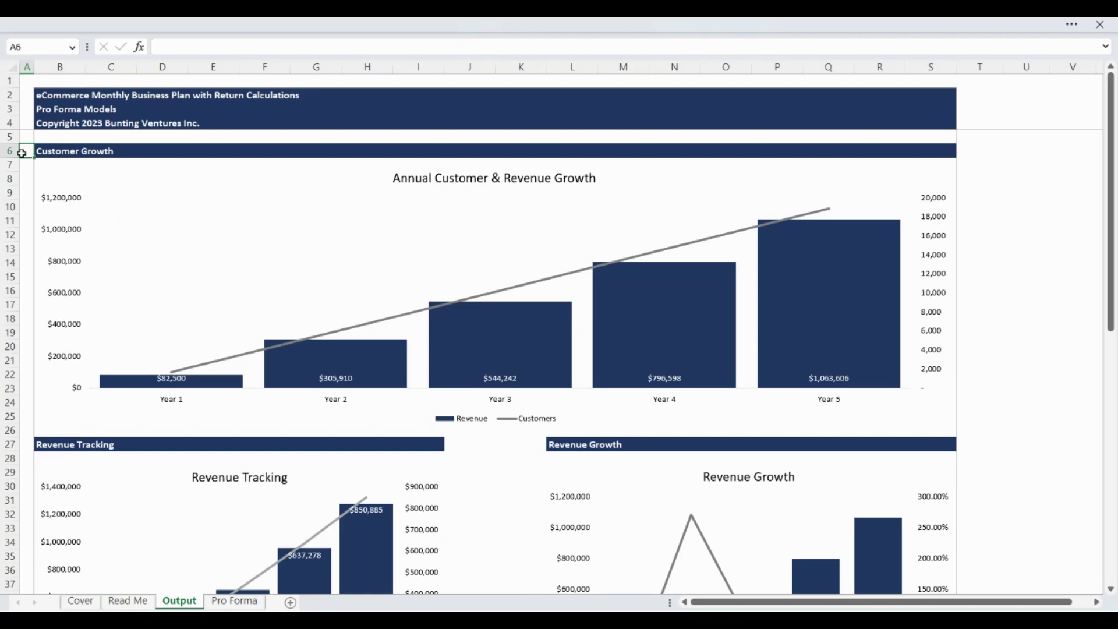
key(Down)
key(Down)
key(Down)
key(Down)
key(Down)
key(Down)
key(Down)
key(Down)
key(Down)
key(Down)
key(Down)
key(Down)
key(Down)
key(Down)
key(Down)
key(Down)
key(Down)
key(Down)
key(Down)
key(Down)
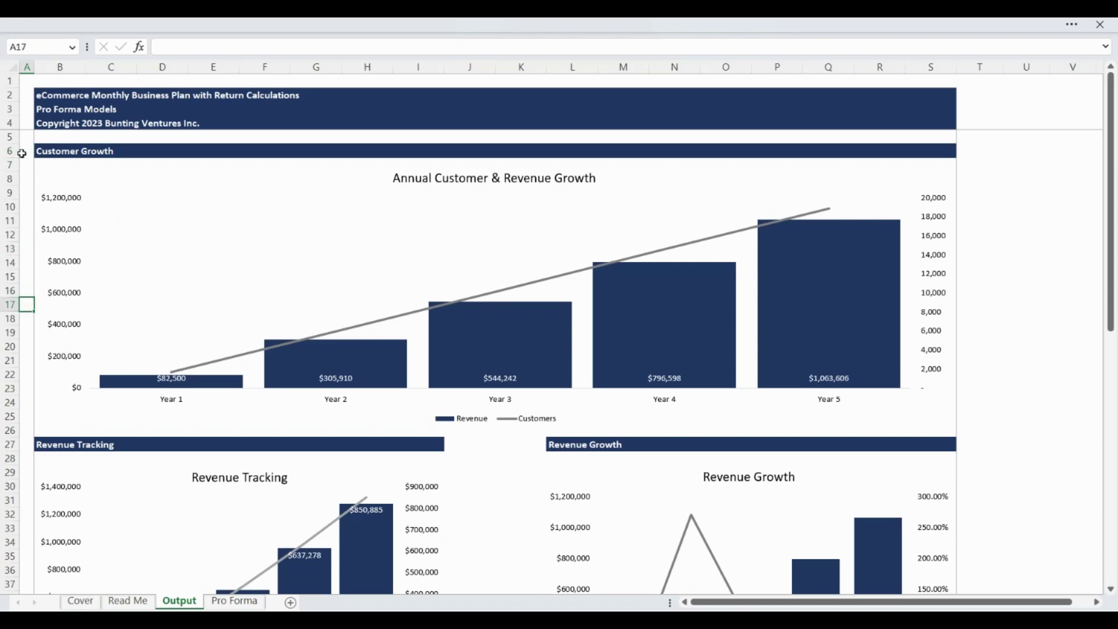
key(Down)
key(Down)
key(Down)
key(Down)
key(Down)
key(Down)
key(Down)
key(Down)
key(Down)
key(Down)
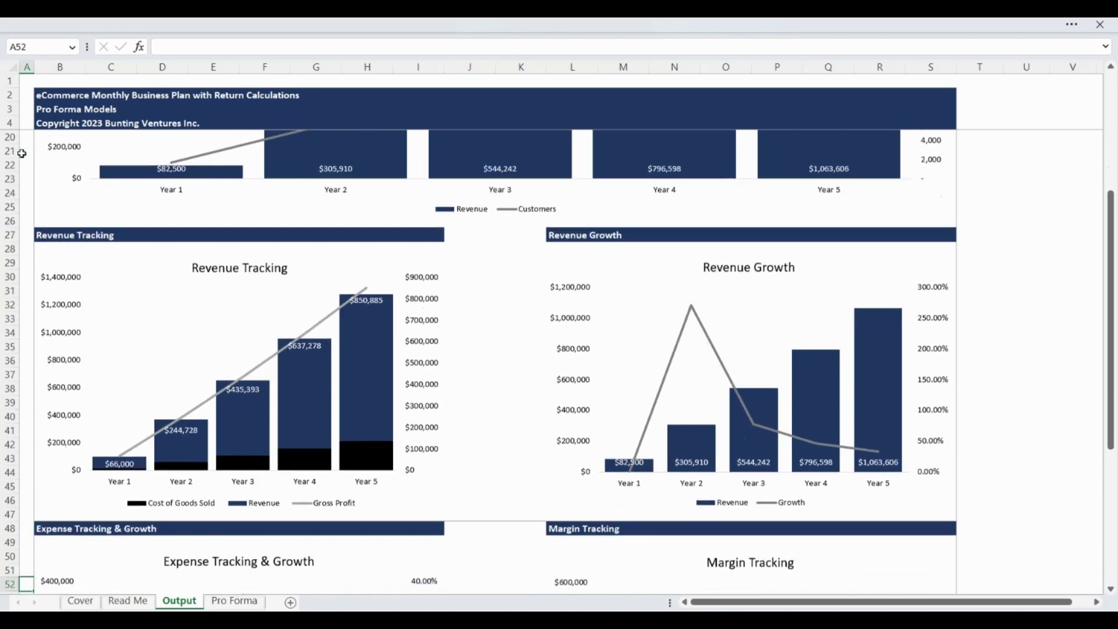
Step: Move back up column A to A46 and examine the Revenue Tracking and Revenue Growth charts
key(Up)
key(Up)
key(Up)
key(Up)
key(Up)
key(Up)
key(Up)
key(Up)
key(Up)
key(Up)
key(Up)
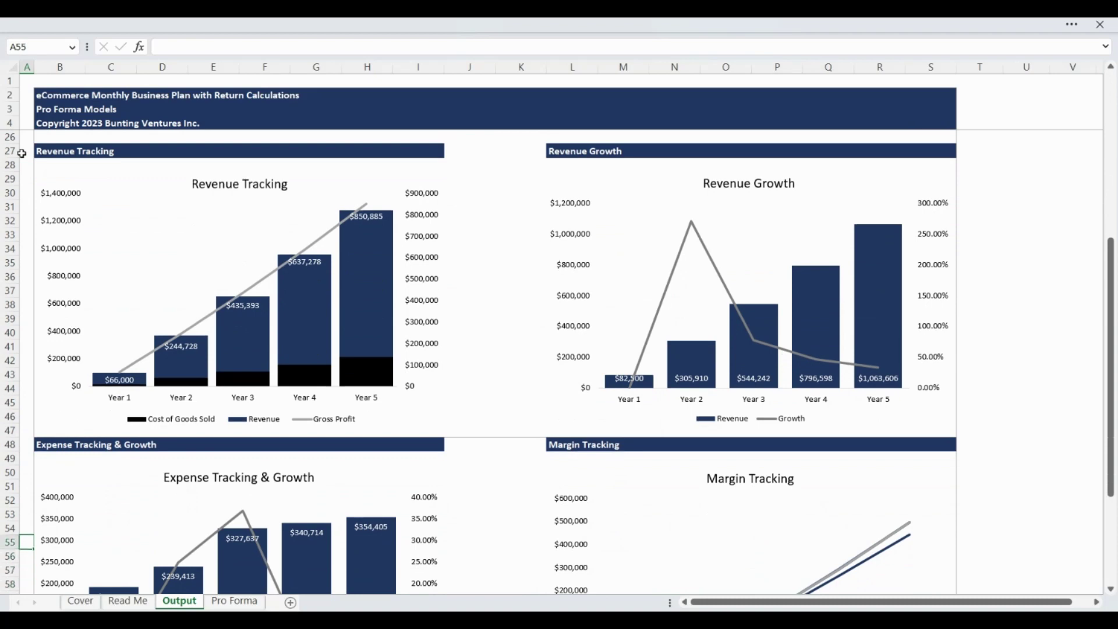
key(Up)
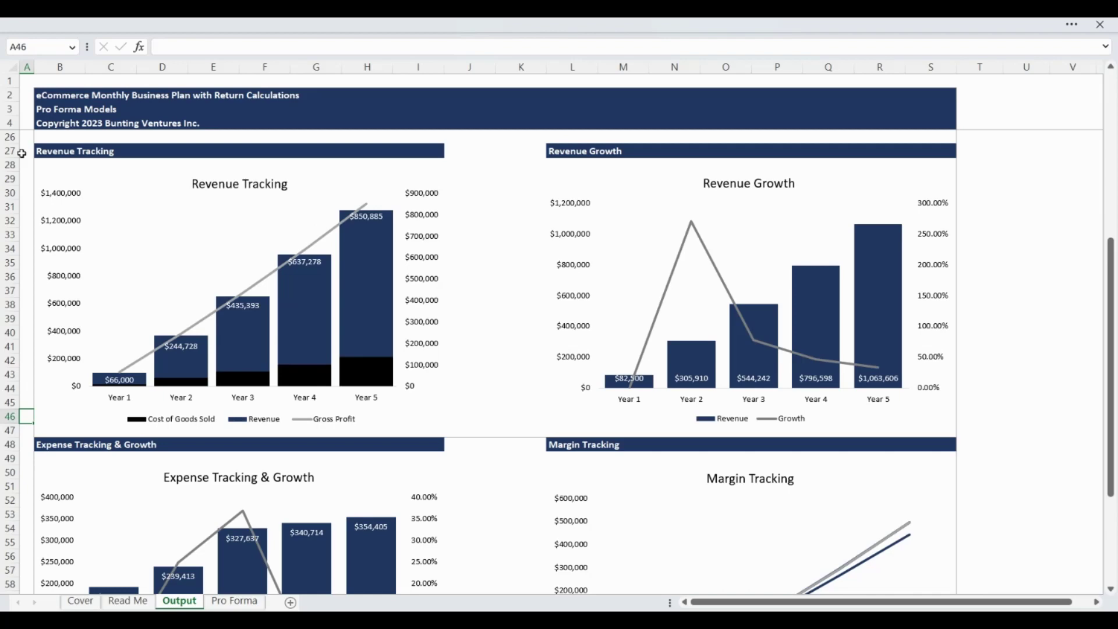
Step: Move down column A of the Output sheet to A76 to examine the Expense Tracking & Growth and Margin Tracking charts
key(Down)
key(Down)
key(Down)
key(Down)
key(Down)
key(Down)
key(Down)
key(Down)
key(Down)
key(Down)
key(Down)
key(Down)
key(Down)
key(Down)
key(Down)
key(Down)
key(Down)
key(Down)
key(Down)
key(Down)
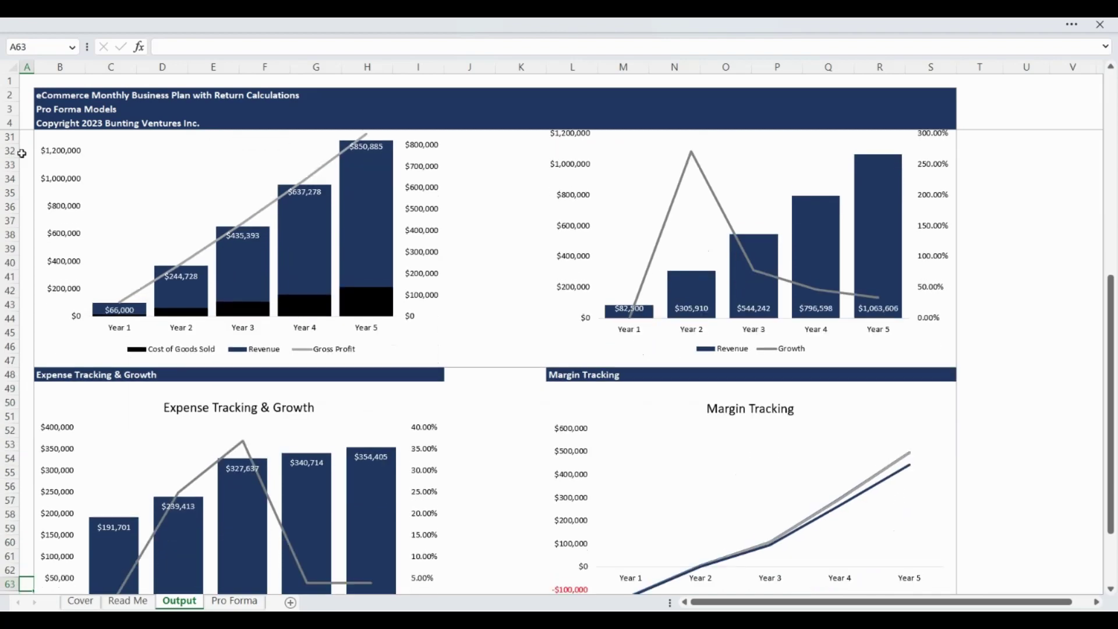
key(Down)
key(Down)
key(Down)
key(Down)
key(Down)
key(Down)
key(Down)
key(Down)
key(Down)
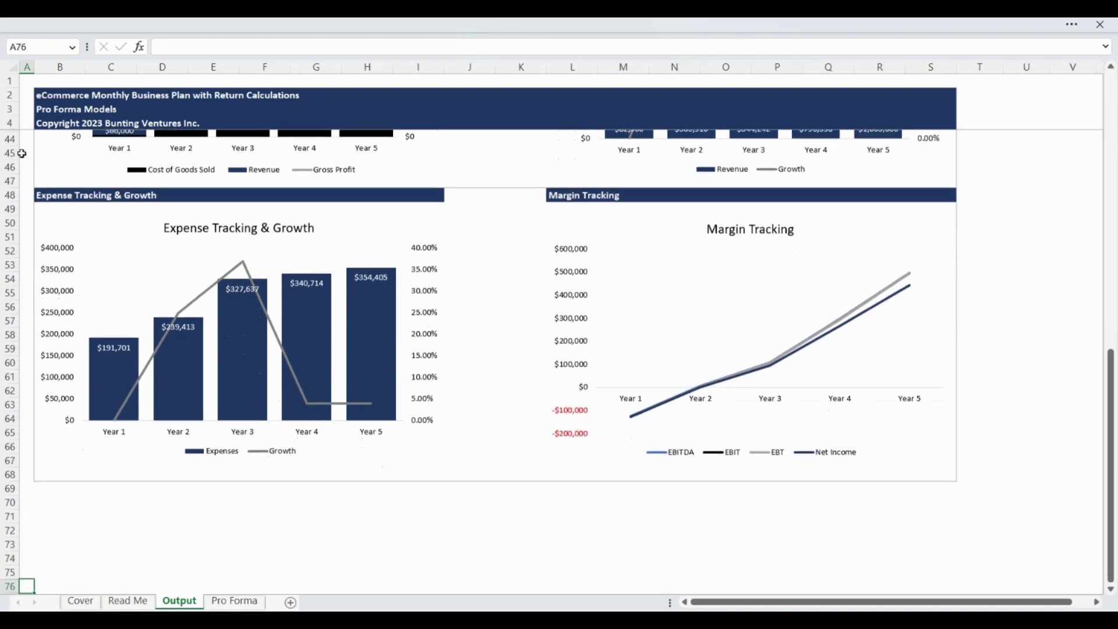